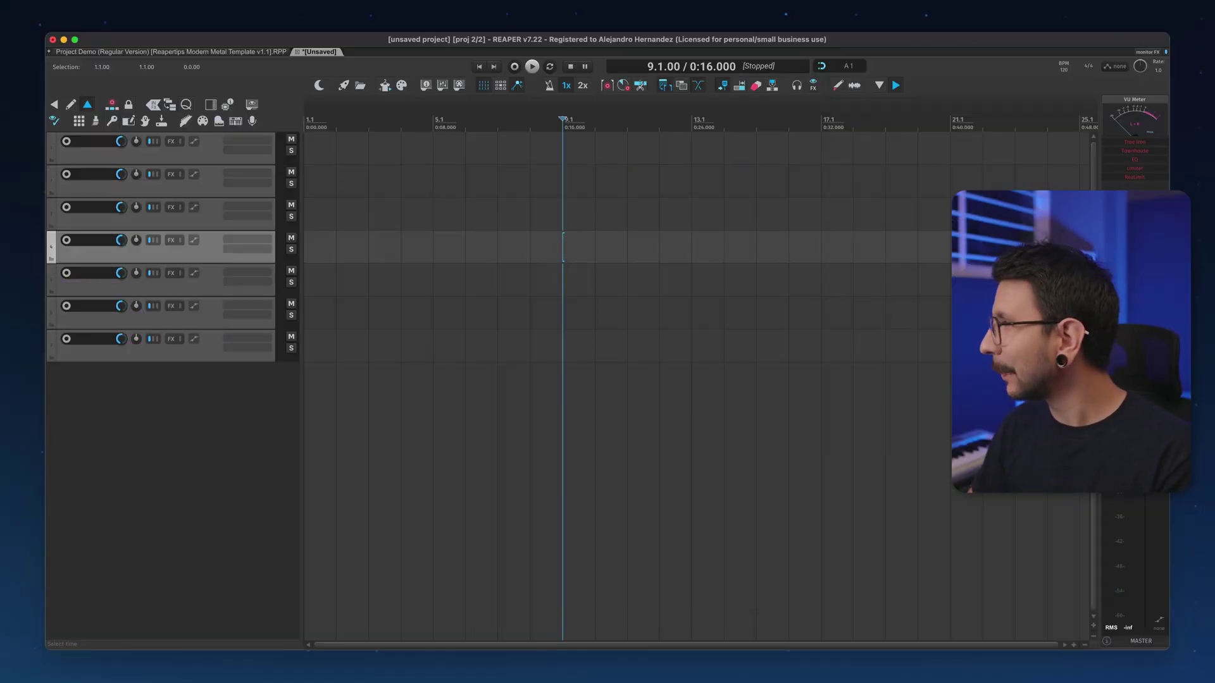
# Review the track icon script's changelog in the sticky note, from the v1.01 entries through v1.05.
pyautogui.moveTo(1168, 66); pyautogui.dragTo(730, 120)
pyautogui.click(687, 203)
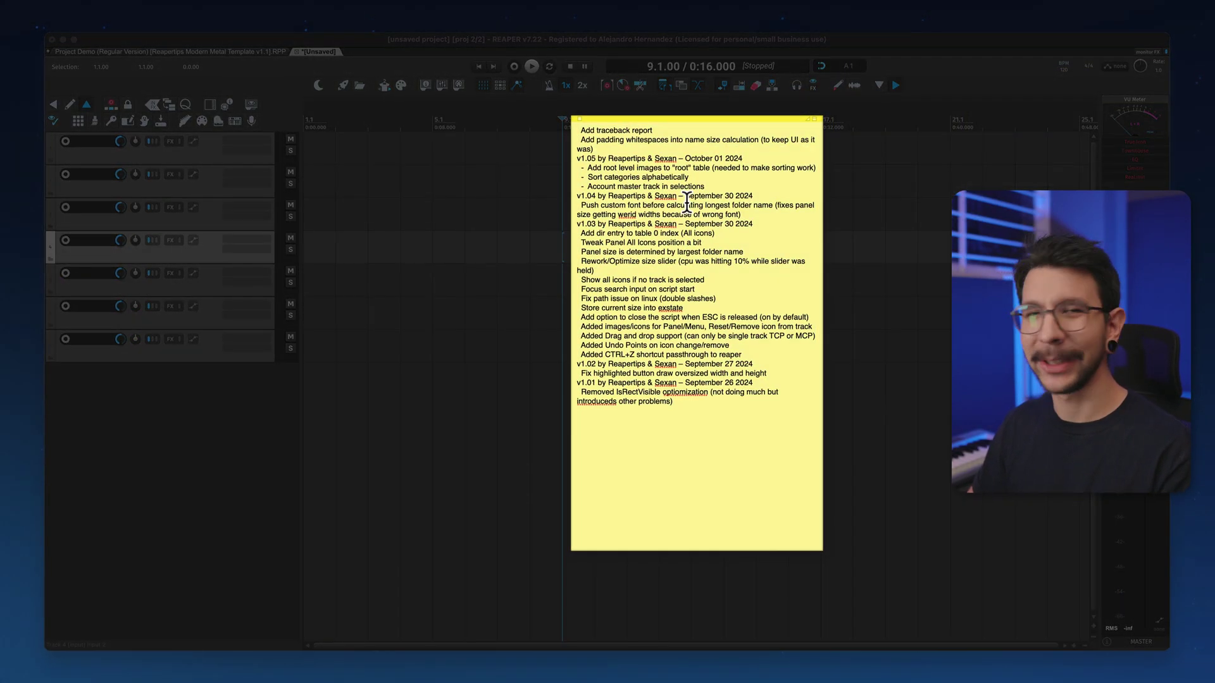
pyautogui.moveTo(675, 406); pyautogui.dragTo(570, 128)
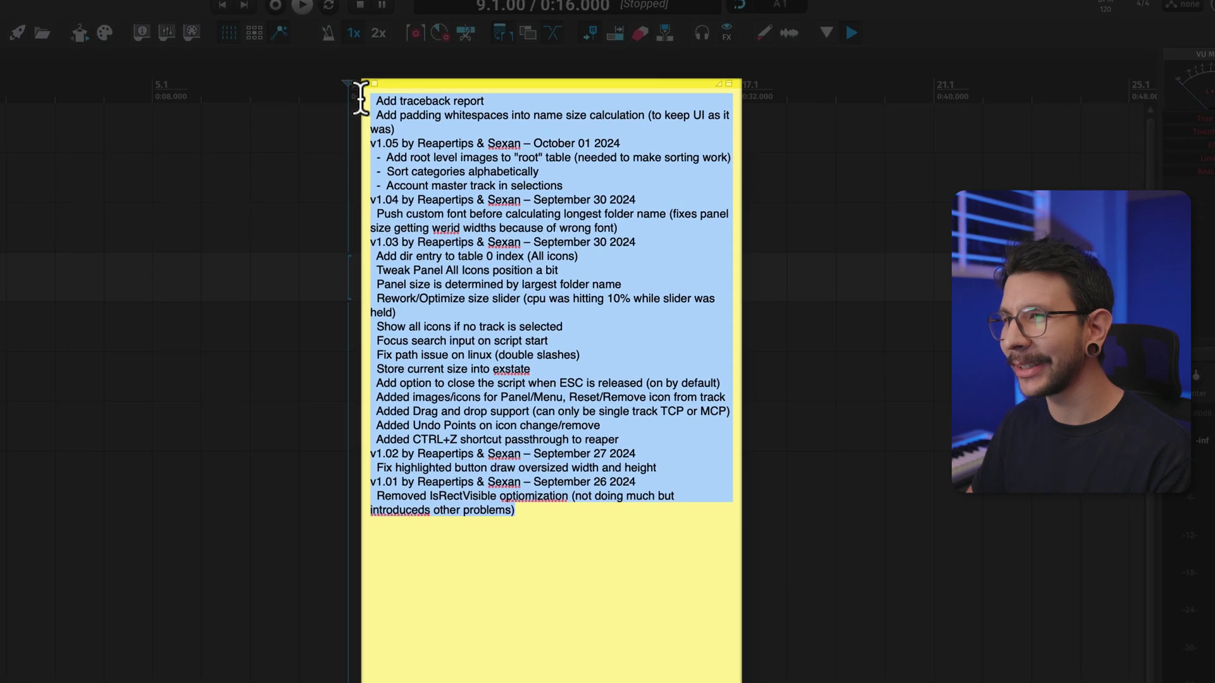
pyautogui.moveTo(419, 83); pyautogui.dragTo(427, 81)
pyautogui.moveTo(420, 212); pyautogui.dragTo(417, 227)
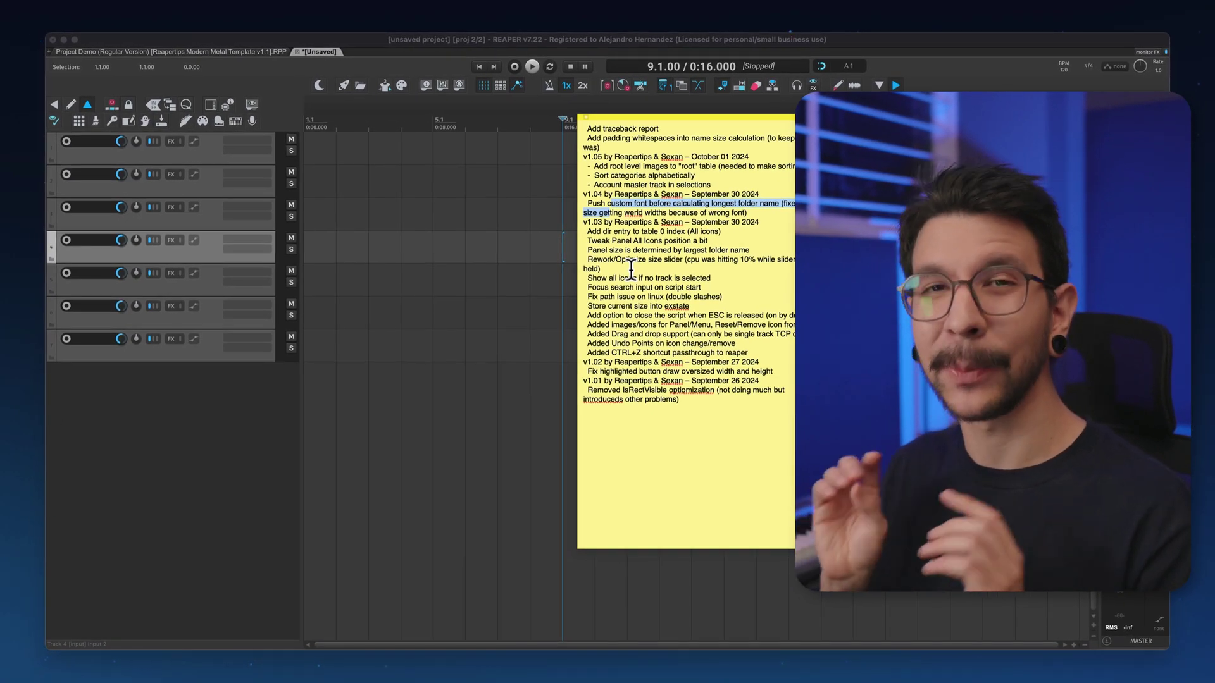
pyautogui.click(631, 269)
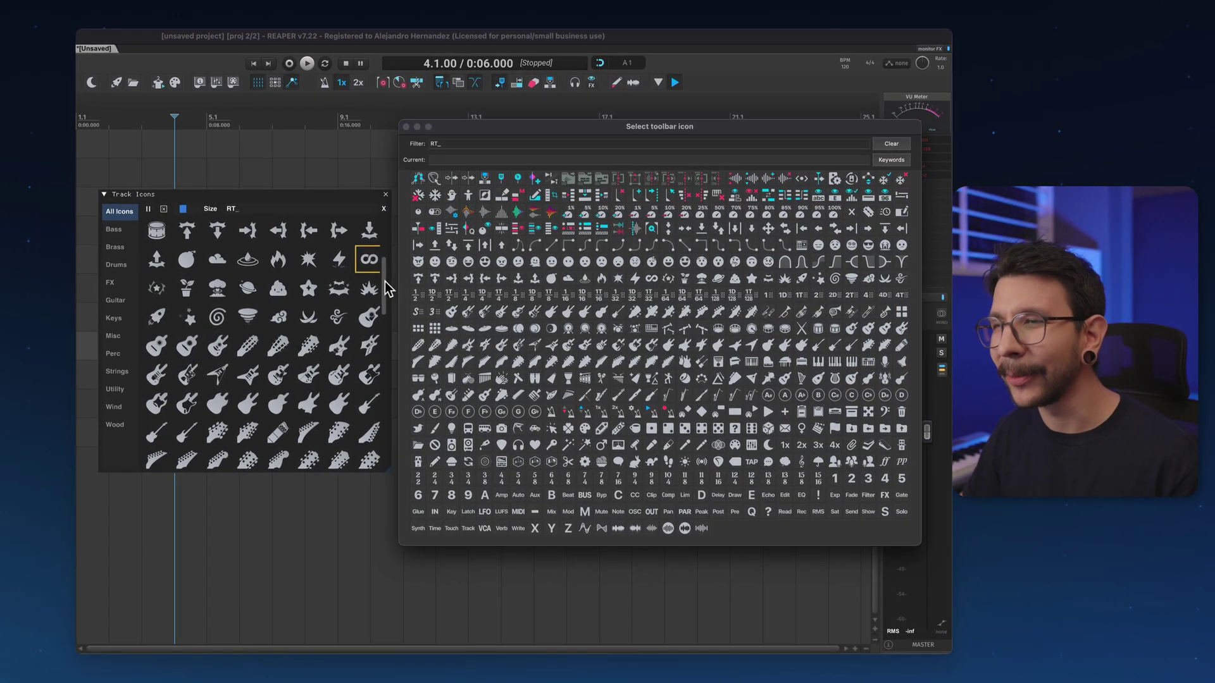
# Browse the RT_ icons in the track icon selector and the toolbar icon picker.
pyautogui.moveTo(385, 282); pyautogui.dragTo(381, 309)
pyautogui.scroll(-2, 381, 309)
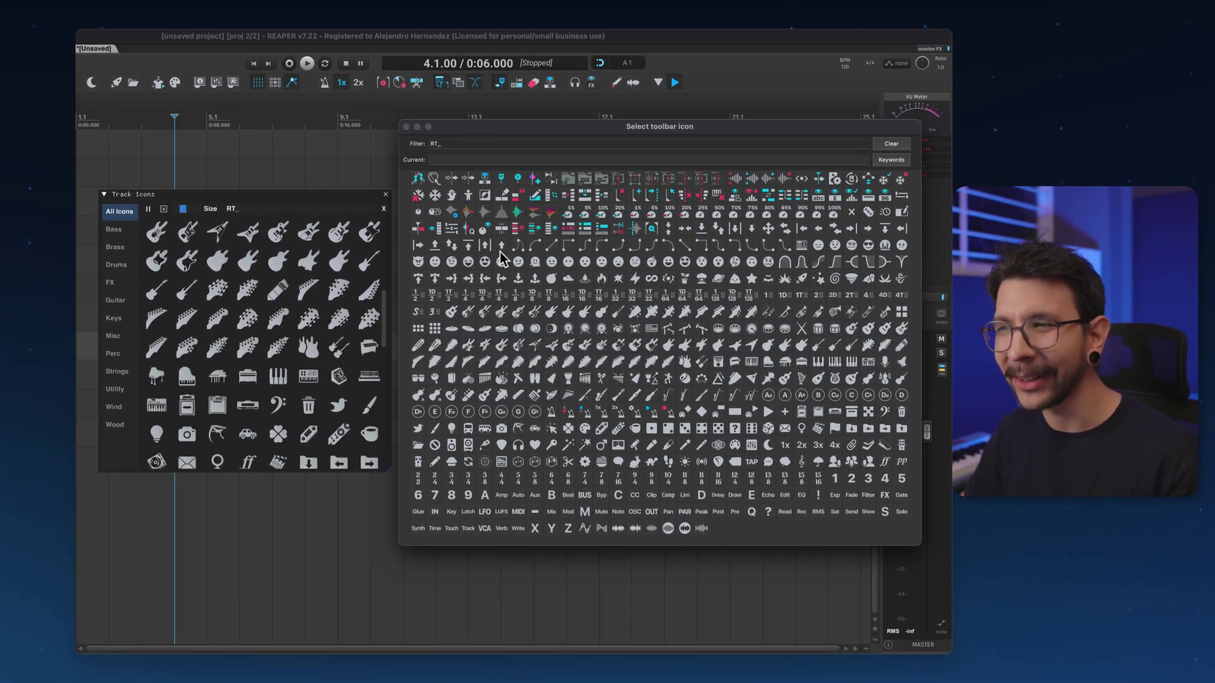
pyautogui.click(567, 130)
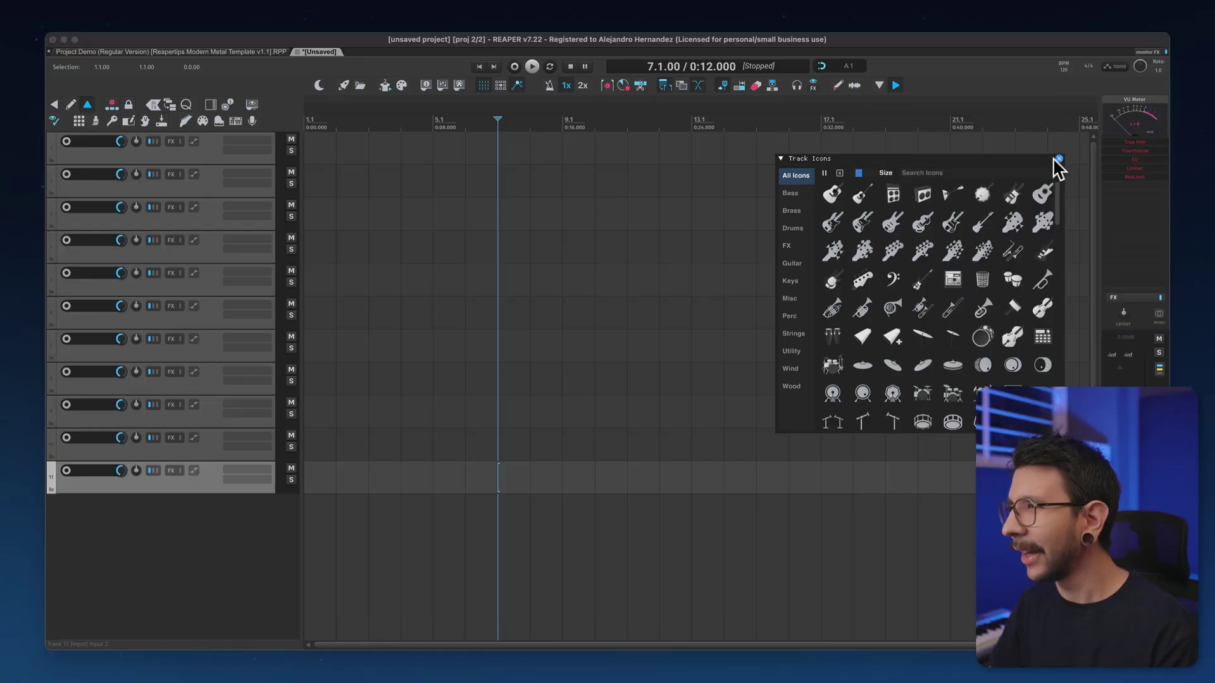
pyautogui.press('Escape')
# Open the track icon selector for track 4, search for "guitar" icons, and close it again.
pyautogui.click(481, 256)
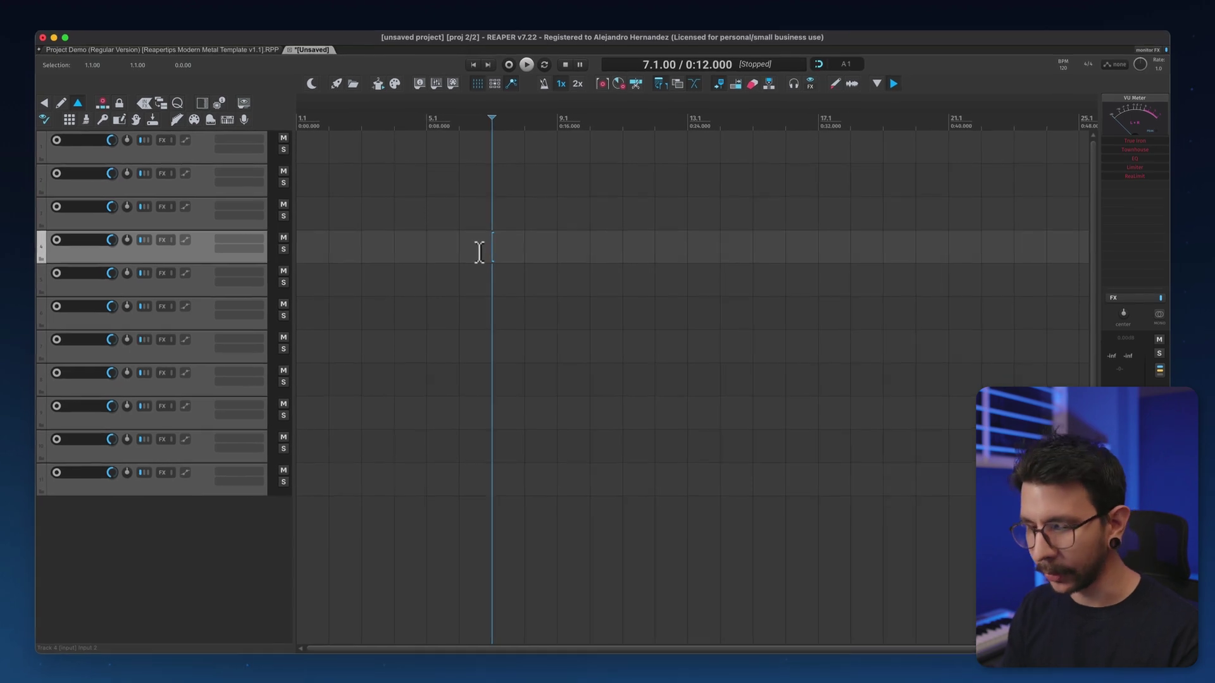
pyautogui.write('i')
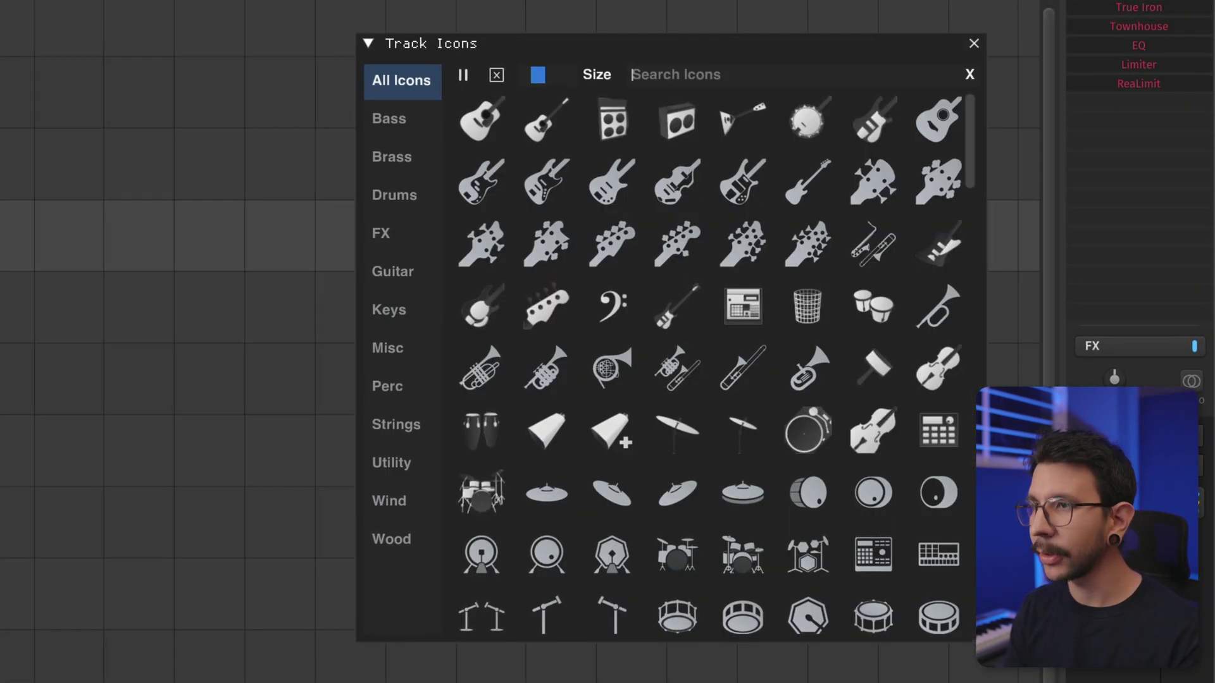
pyautogui.write('guitar')
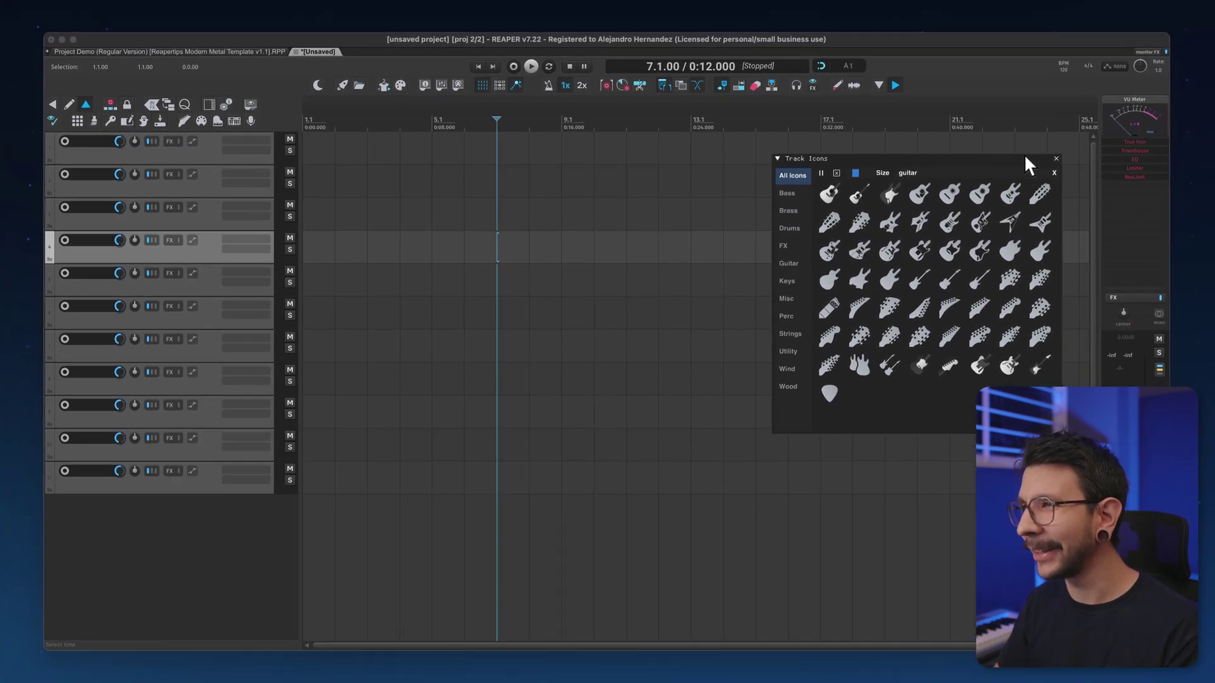
pyautogui.moveTo(1006, 141); pyautogui.dragTo(674, 146)
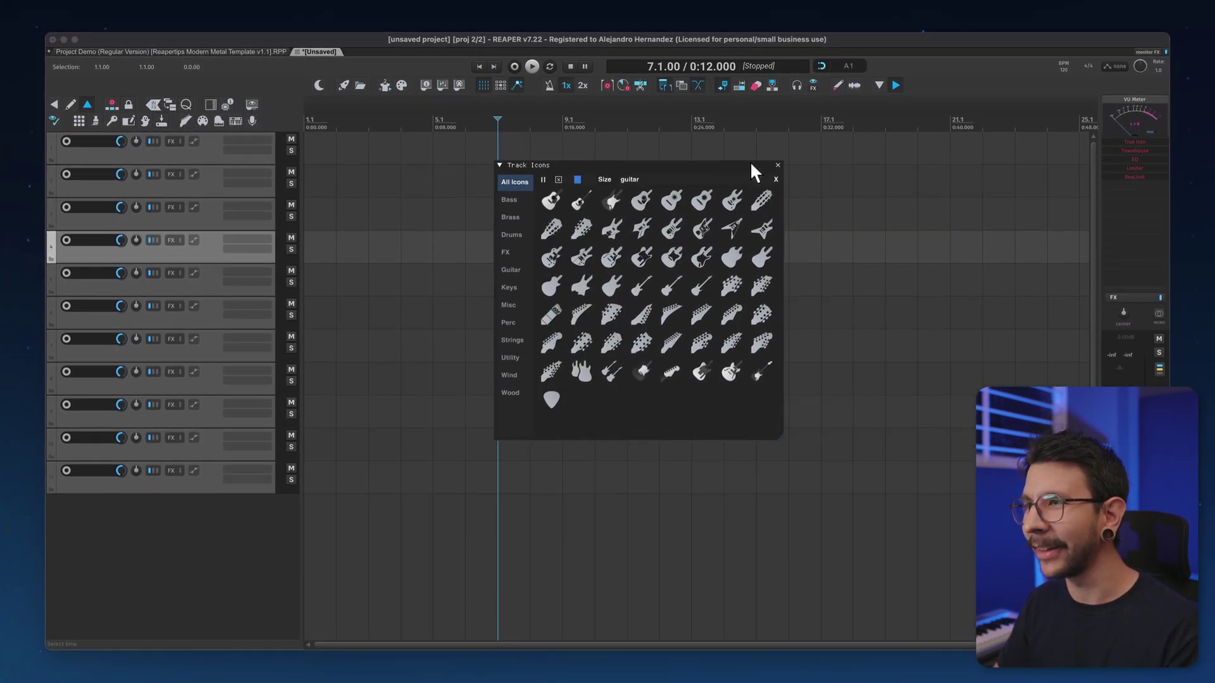
pyautogui.click(777, 165)
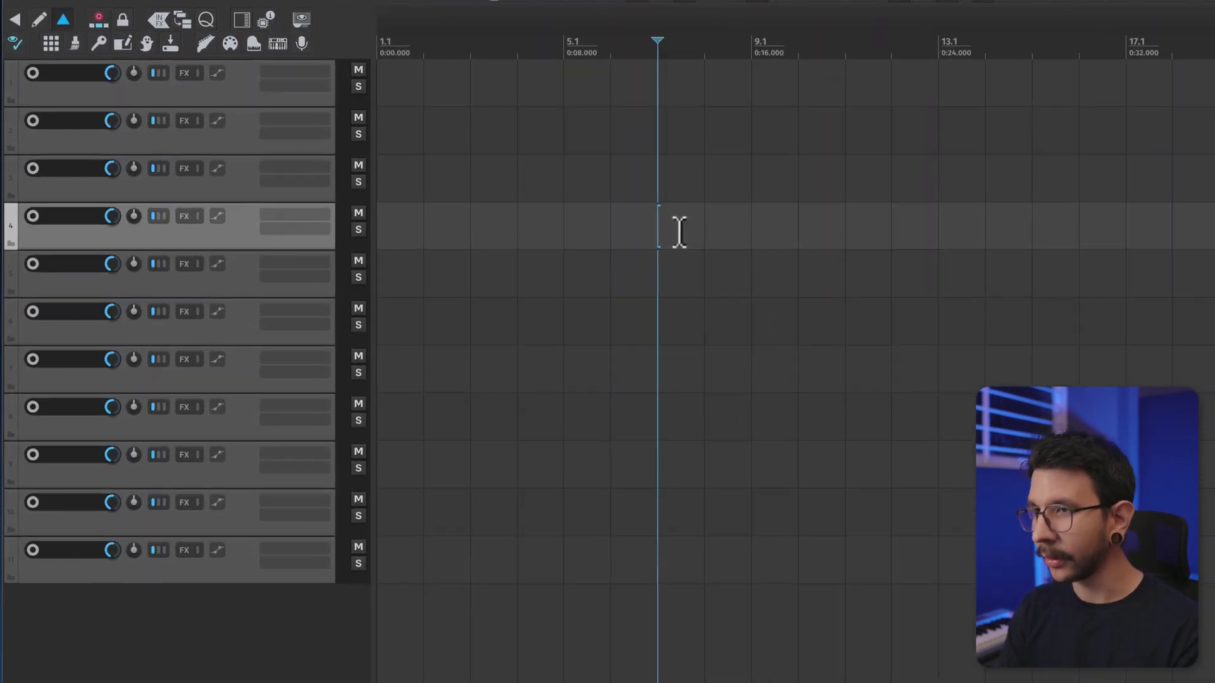
# Reopen the track icon selector, search for "drums" and assign a front-view drum kit icon to track 4.
pyautogui.write('i')
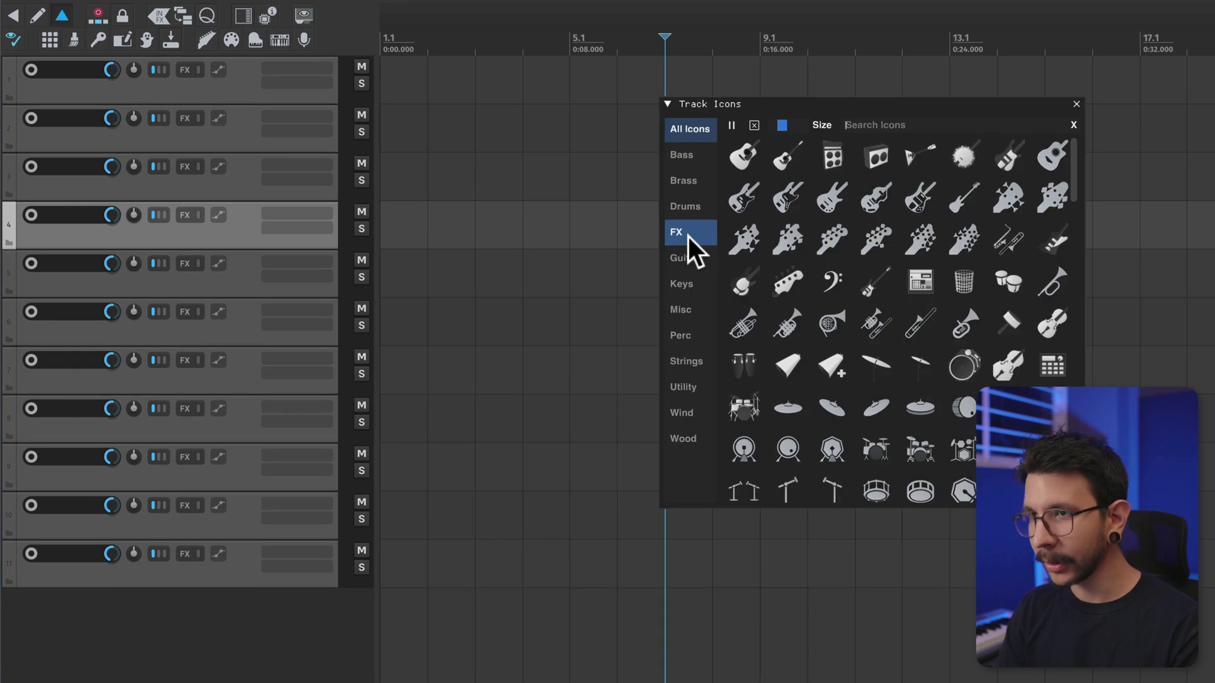
pyautogui.write('drums')
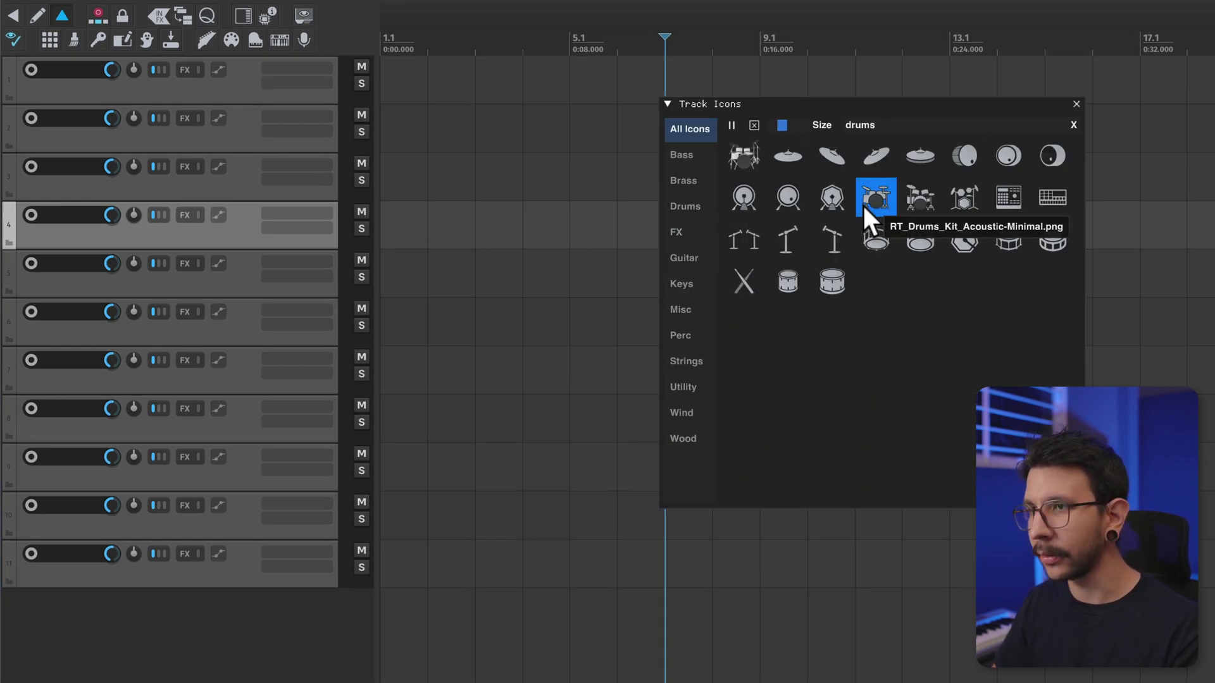
pyautogui.click(865, 206)
pyautogui.click(964, 197)
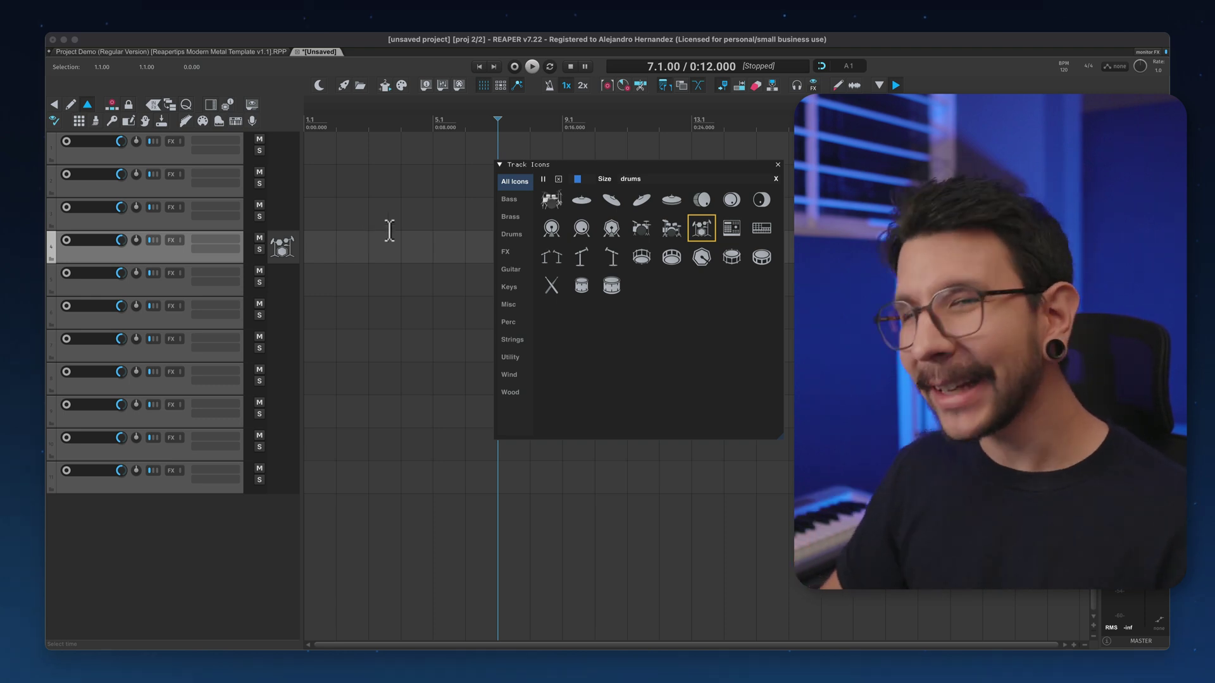
# Clear the icon search and assign RT_Bass_Electric_Body-02 to track 2, the violin-shaped bass to track 6, French horn to 7 and drum kit to 8.
pyautogui.moveTo(538, 164); pyautogui.dragTo(364, 150)
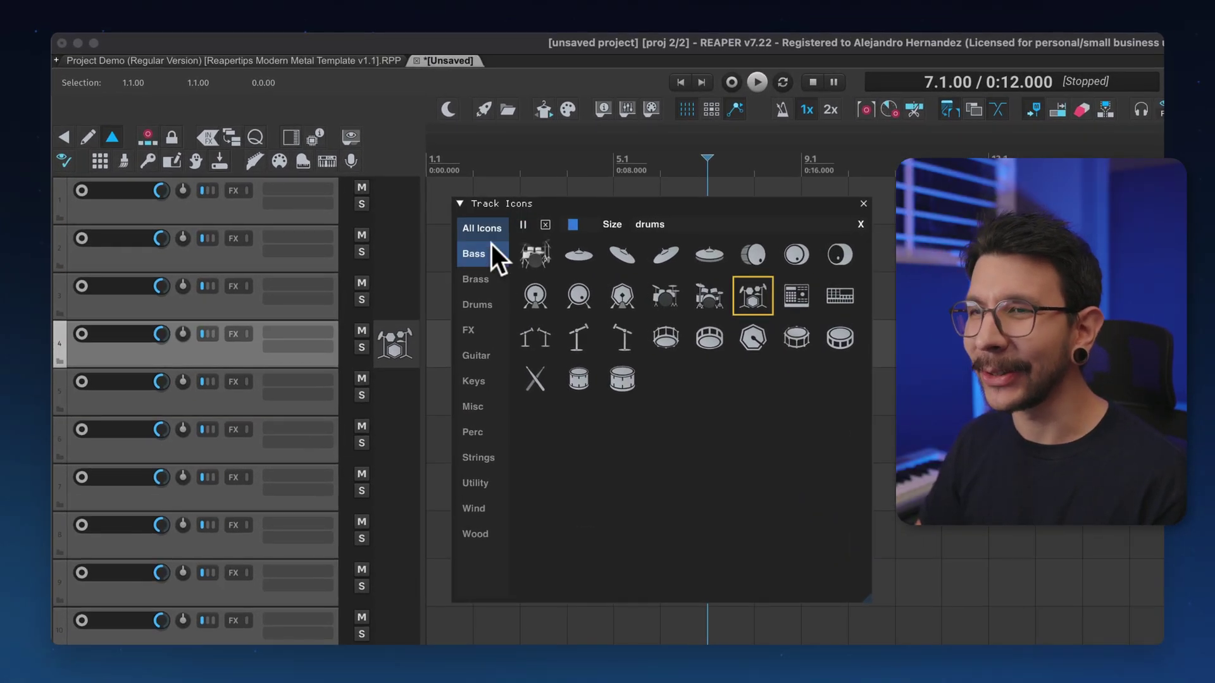
pyautogui.click(860, 224)
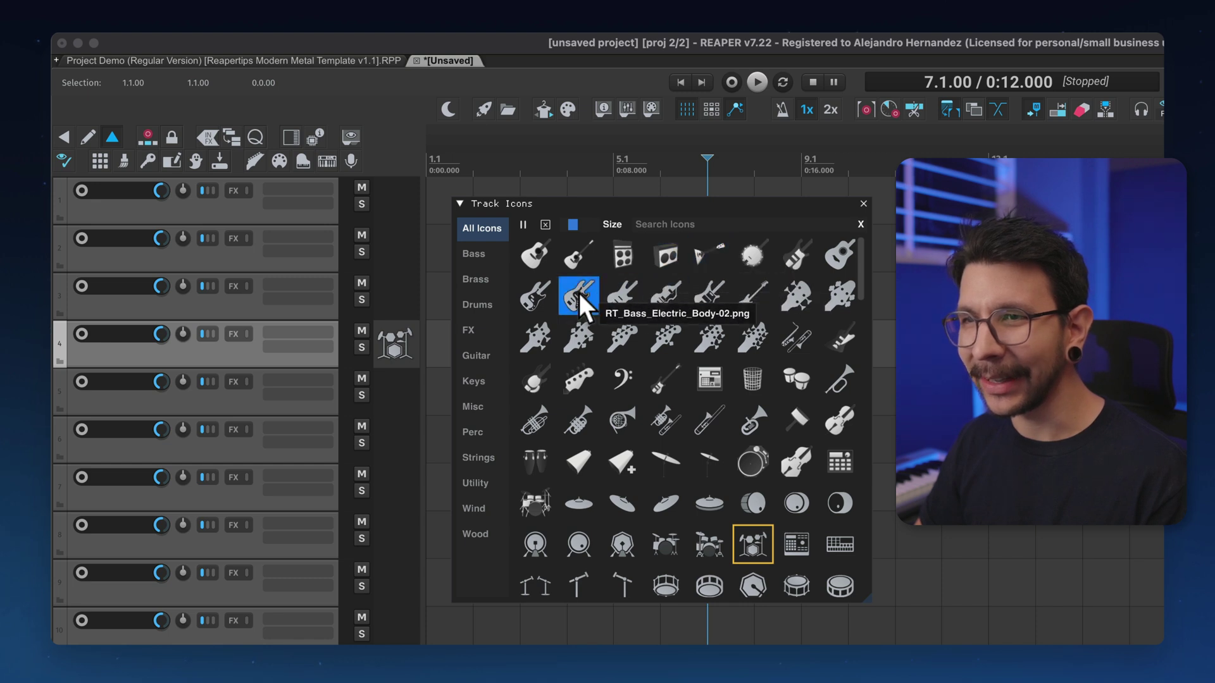
pyautogui.moveTo(579, 293); pyautogui.dragTo(399, 253)
pyautogui.moveTo(522, 354); pyautogui.dragTo(394, 435)
pyautogui.moveTo(623, 420); pyautogui.dragTo(412, 506)
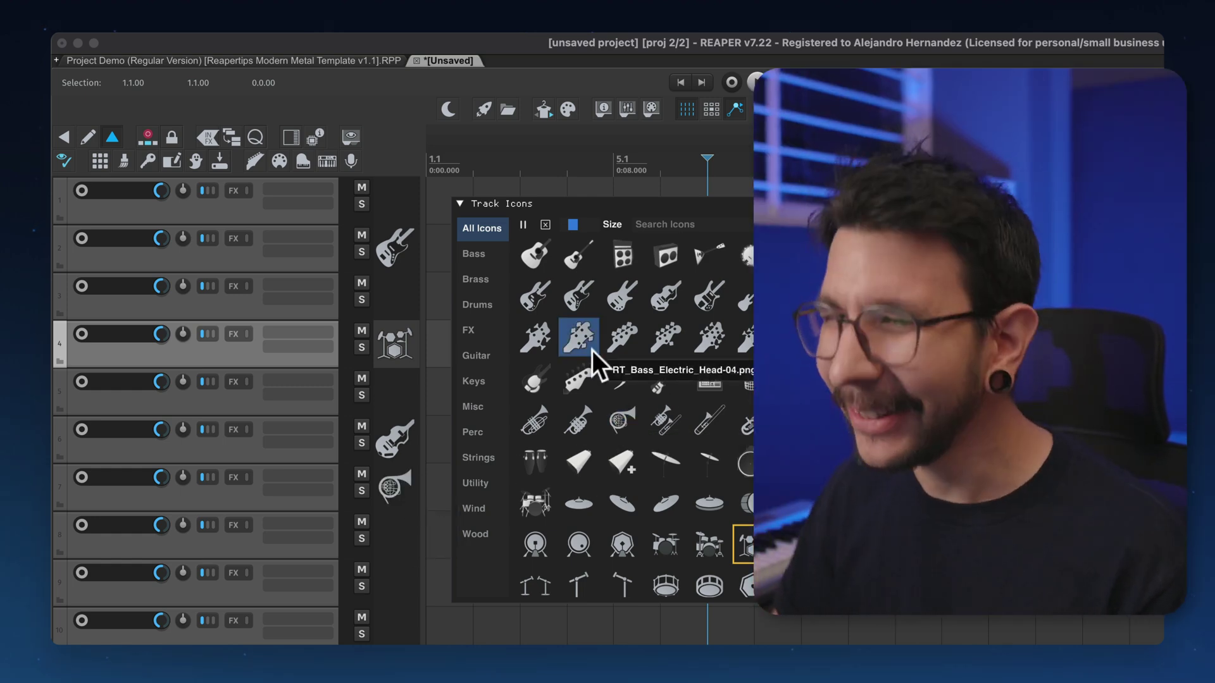
pyautogui.moveTo(709, 544); pyautogui.dragTo(386, 534)
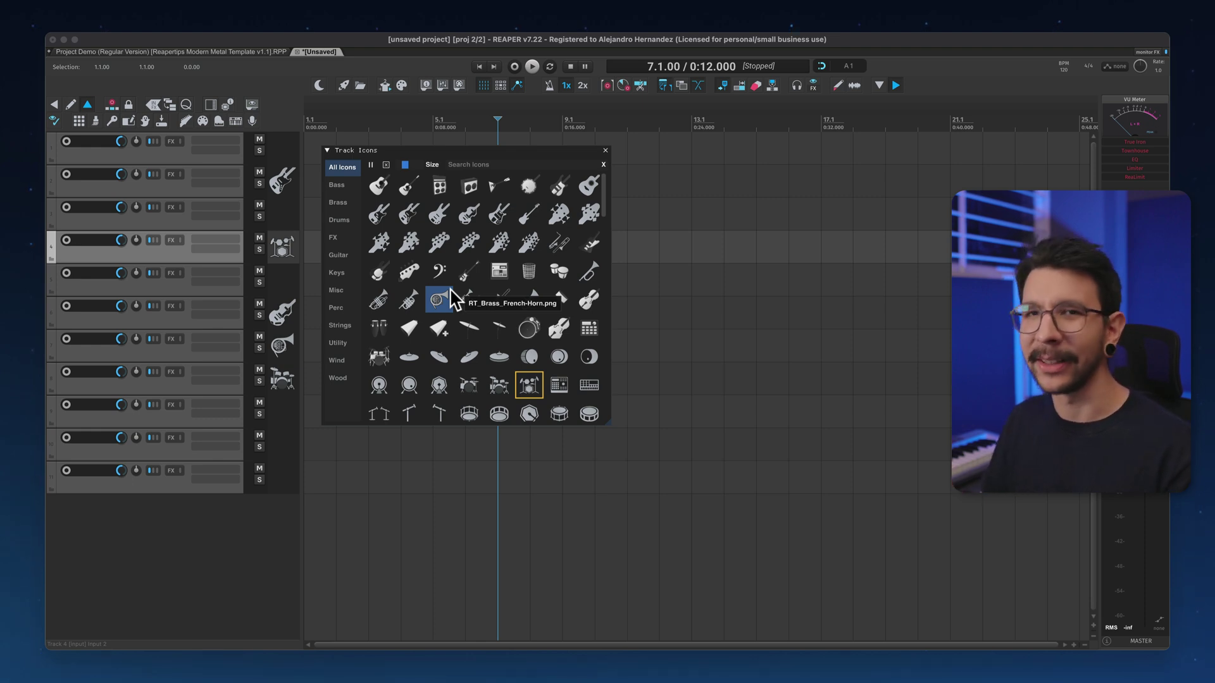
# Assign the French horn icon to track 2, the RT_Drums_Kick_Sample icon to track 5, and icons from the end of the list to tracks 8 and 10.
pyautogui.scroll(-15, 467, 189)
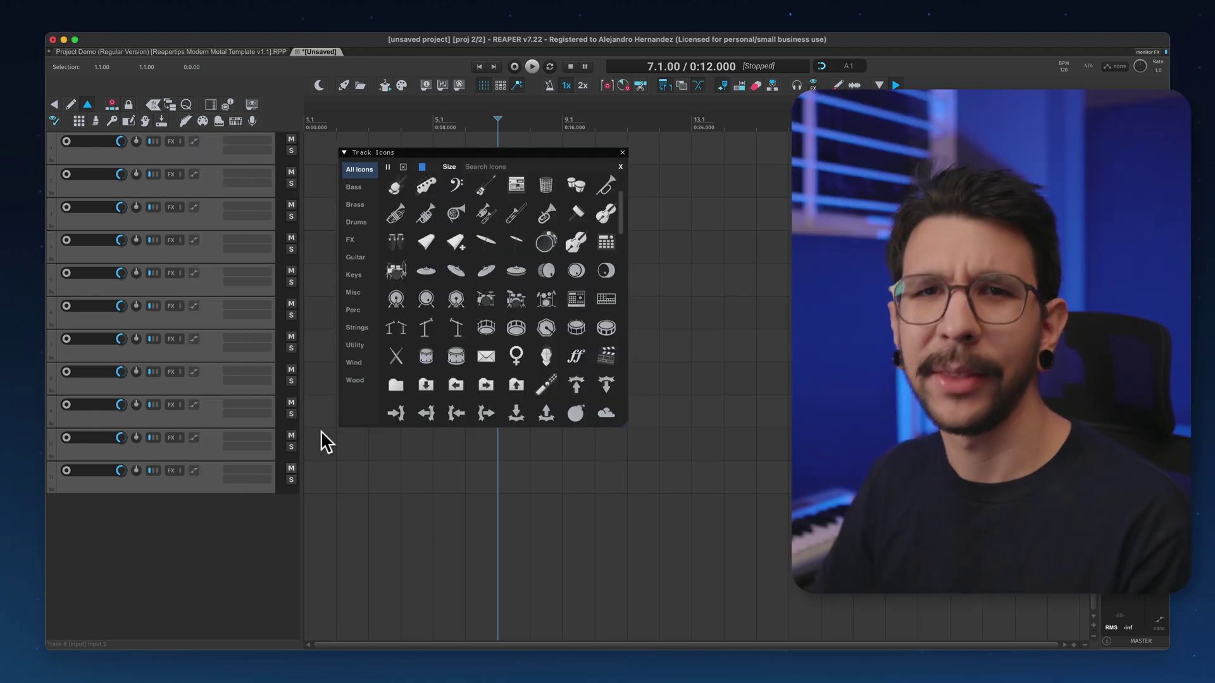
pyautogui.moveTo(456, 215); pyautogui.dragTo(209, 181)
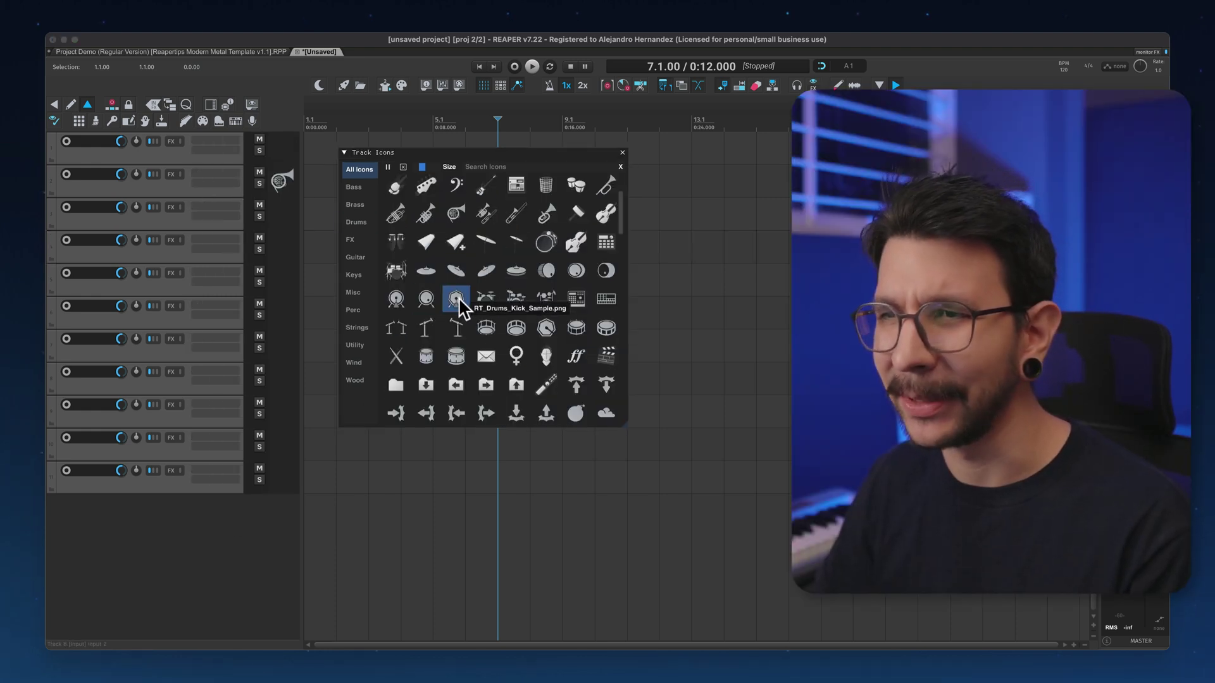
pyautogui.moveTo(456, 298); pyautogui.dragTo(273, 280)
pyautogui.scroll(-5, 506, 358)
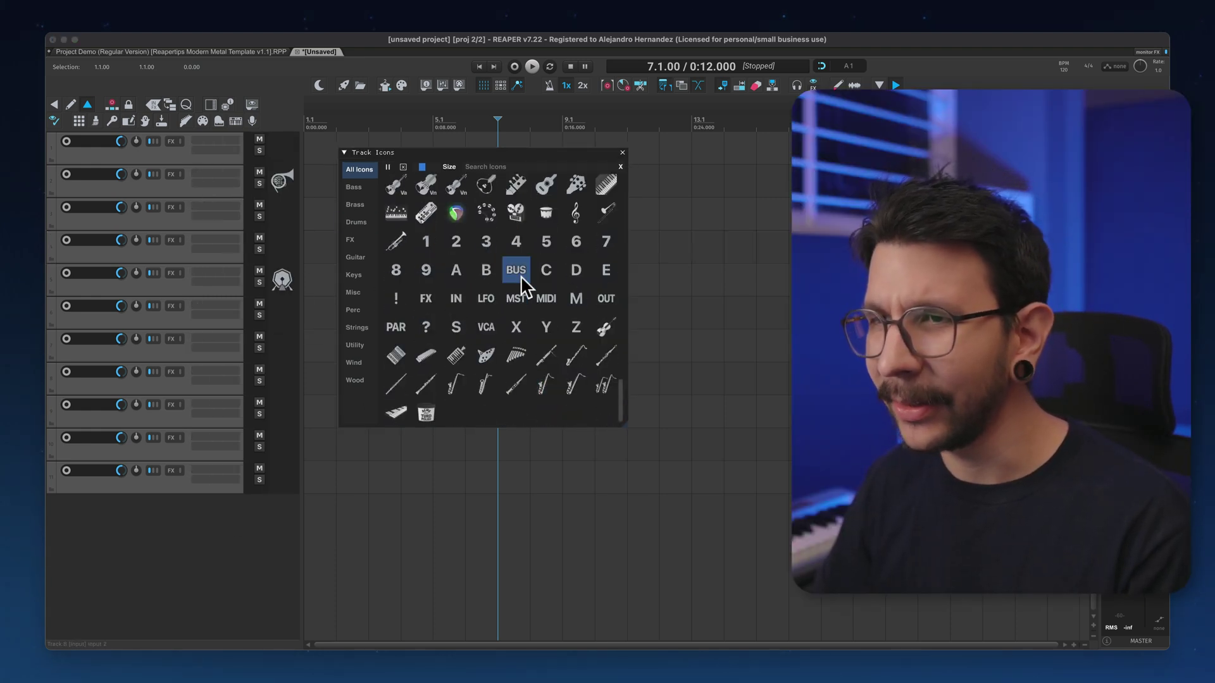
pyautogui.moveTo(515, 213); pyautogui.dragTo(274, 385)
pyautogui.moveTo(515, 245); pyautogui.dragTo(278, 443)
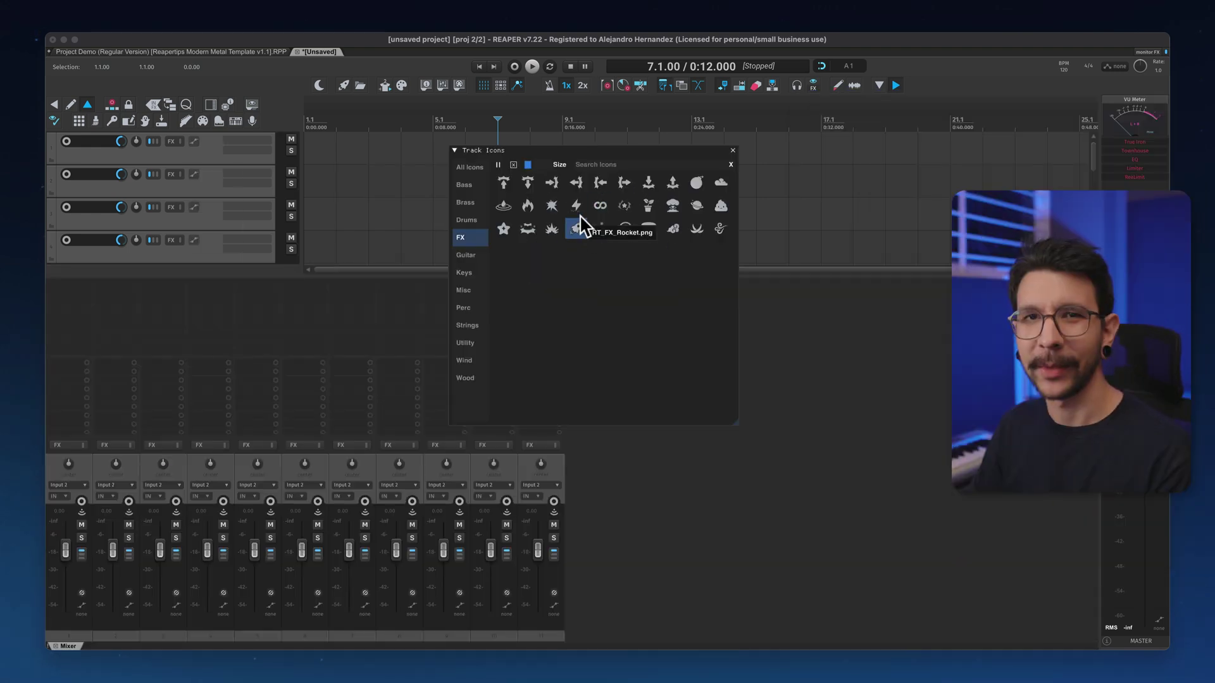
# Assign the FX infinity icon to tracks 1 and 8 and the lightning icon to track 5, and try an FX icon on the master track.
pyautogui.moveTo(224, 154); pyautogui.dragTo(225, 155)
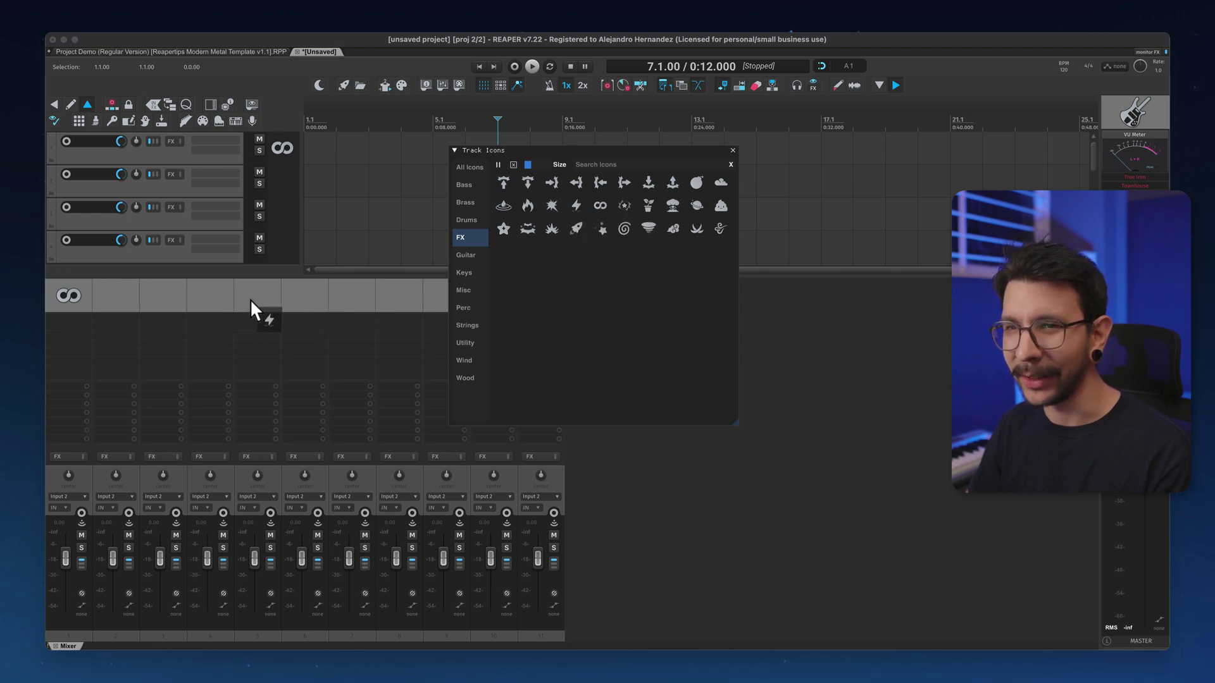
pyautogui.moveTo(601, 208); pyautogui.dragTo(387, 301)
pyautogui.moveTo(571, 153); pyautogui.dragTo(690, 187)
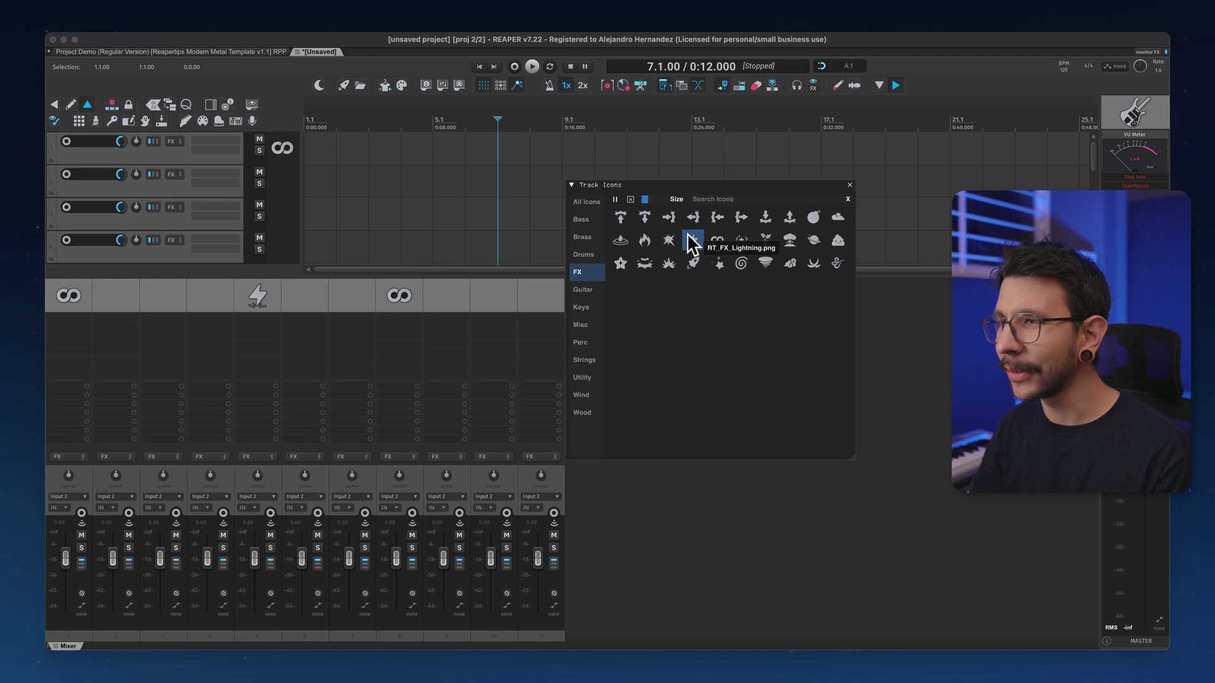
pyautogui.click(1148, 113)
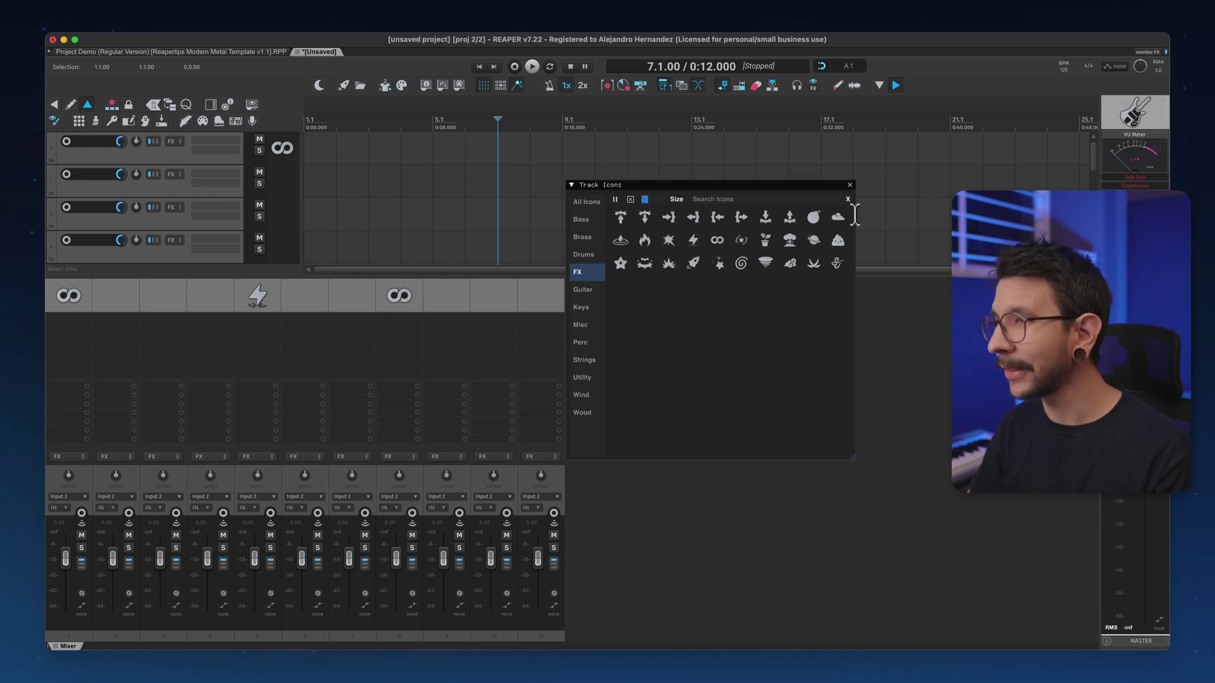
pyautogui.moveTo(759, 242); pyautogui.dragTo(992, 164)
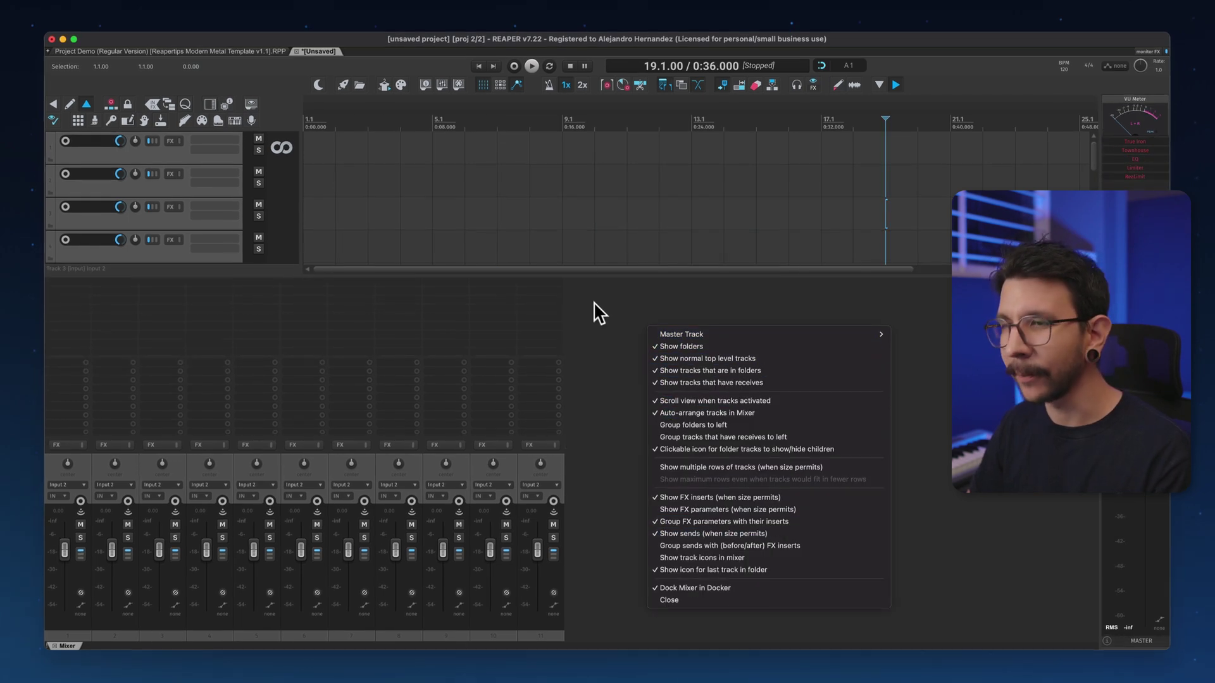
# Turn on the display of track icons in the mixer and select track 5.
pyautogui.click(605, 306)
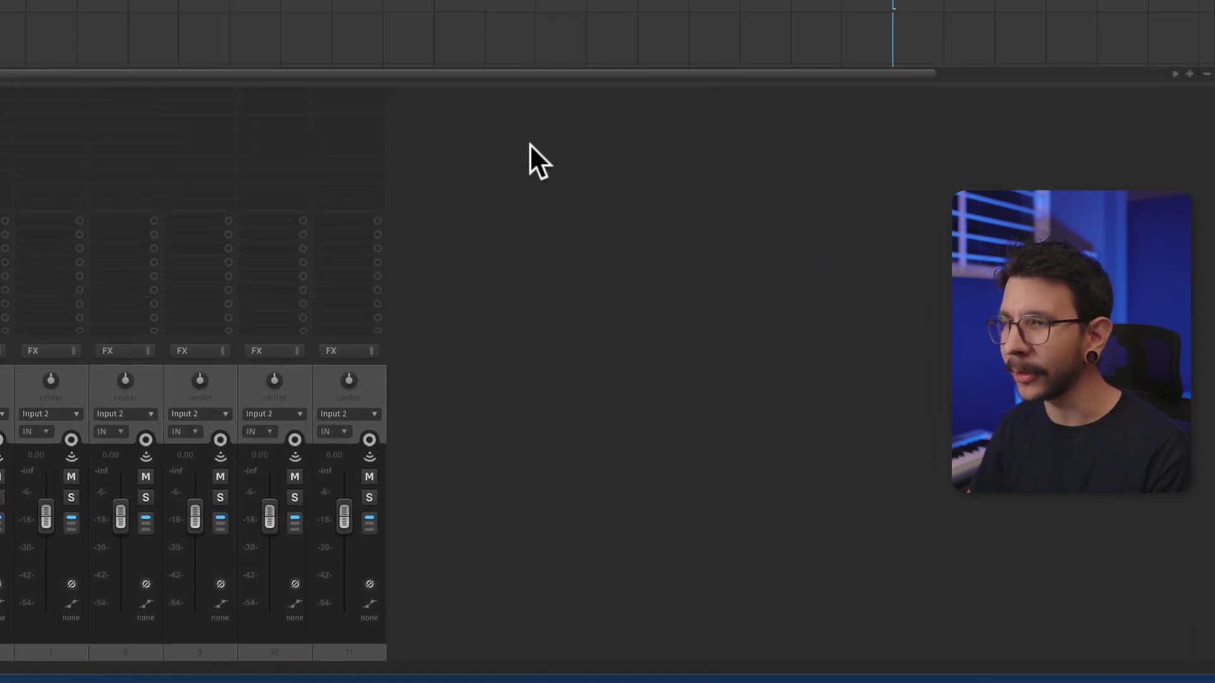
pyautogui.rightClick(510, 155)
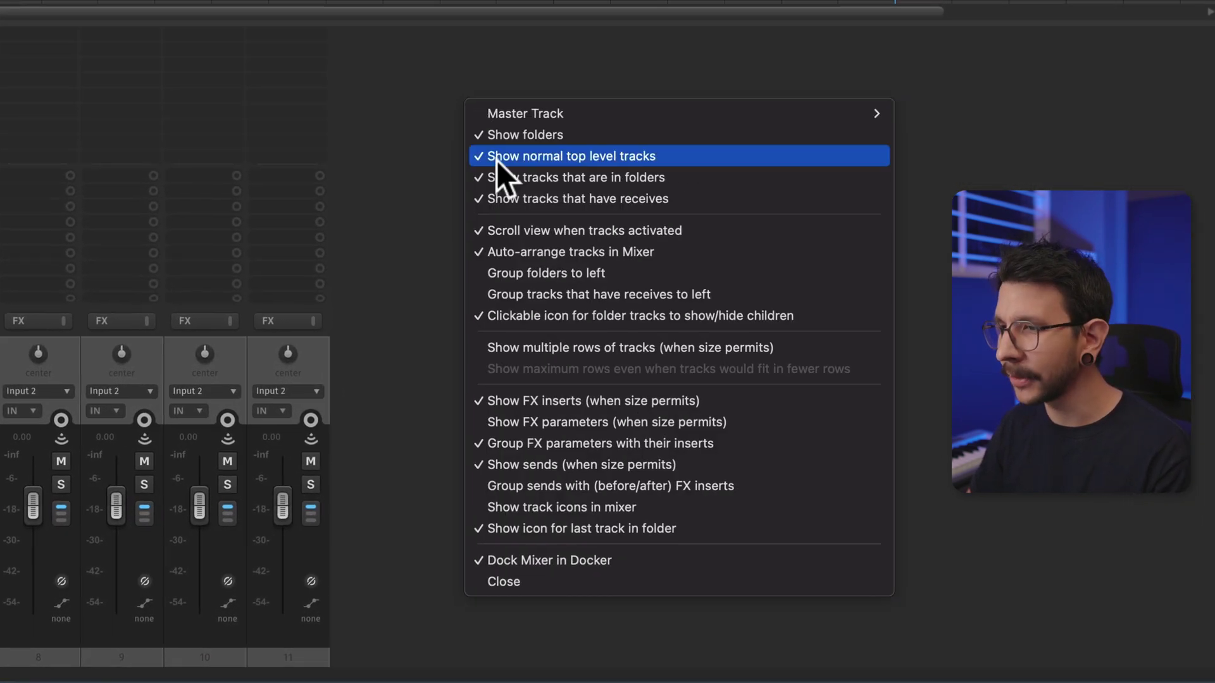
pyautogui.click(522, 506)
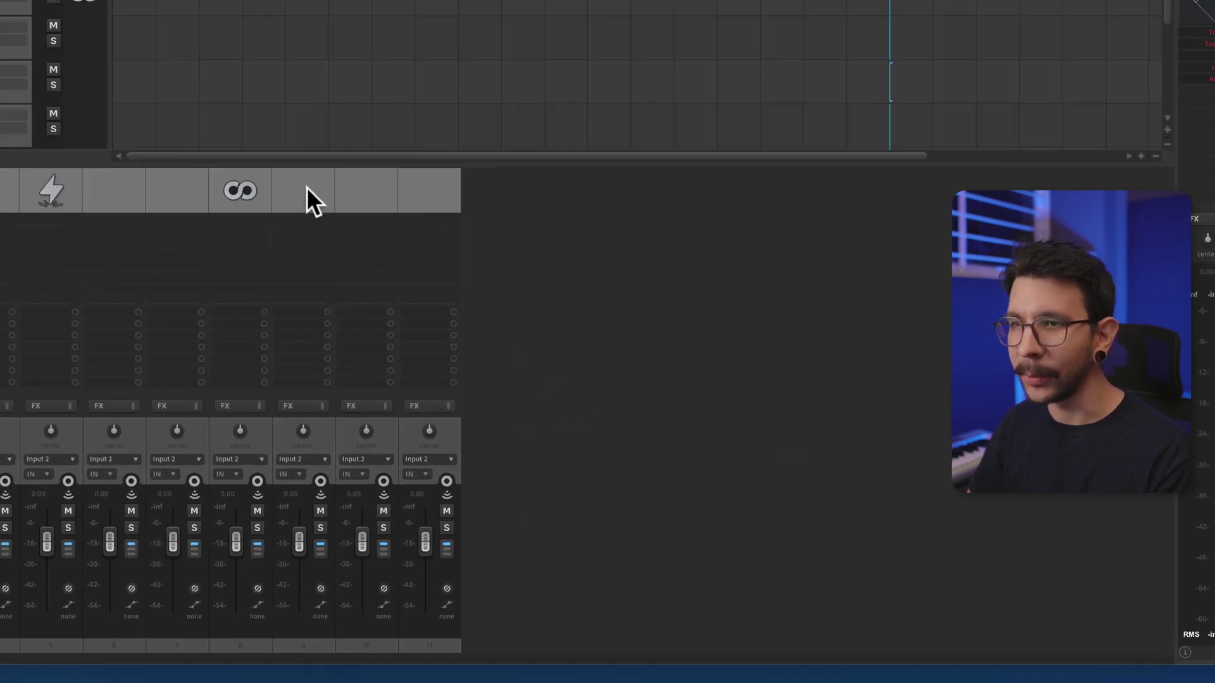
pyautogui.click(243, 191)
pyautogui.click(53, 191)
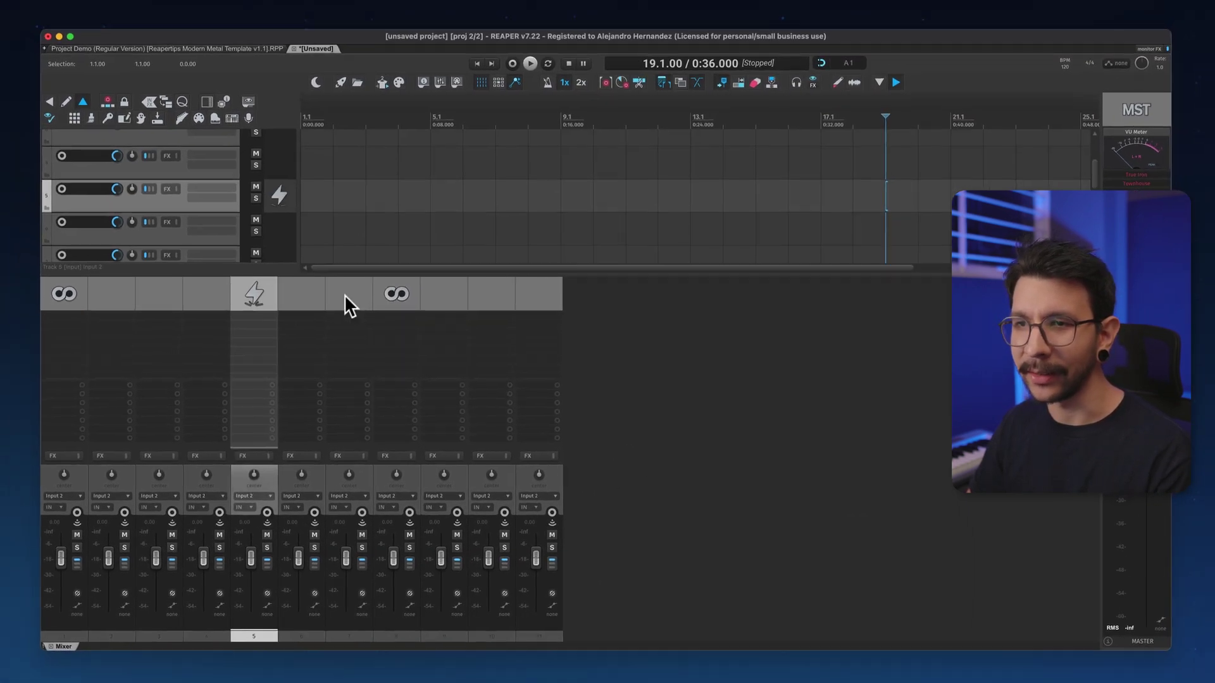
pyautogui.click(243, 192)
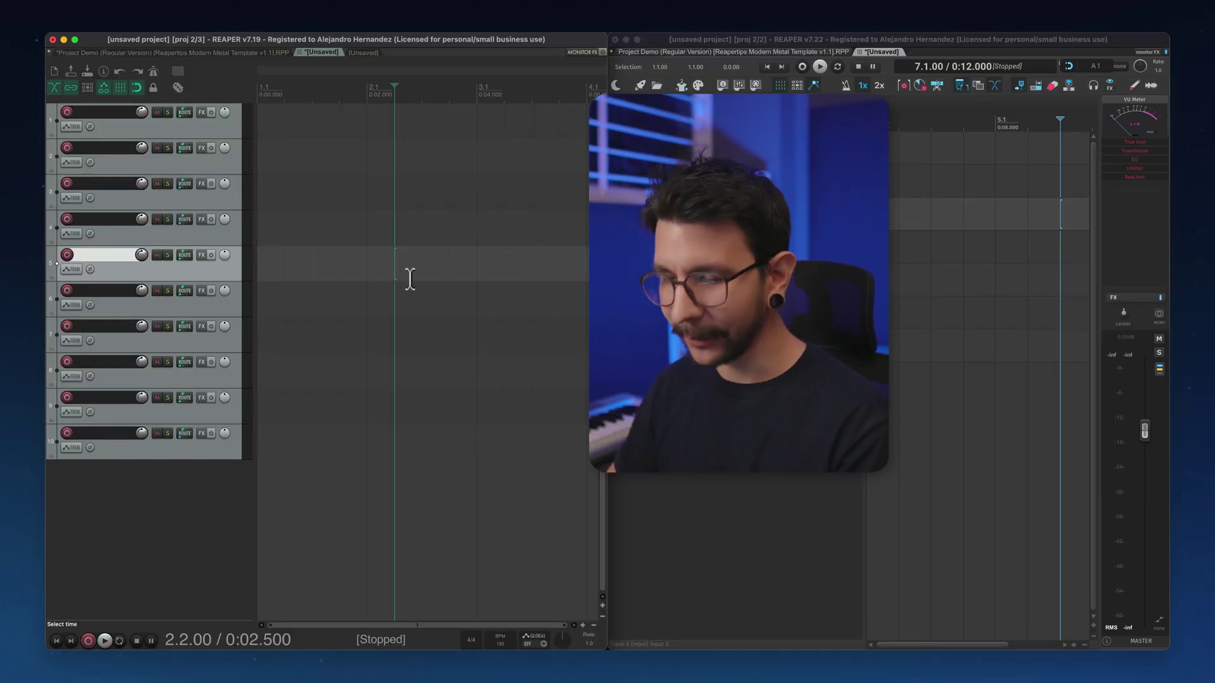
# Switch to the REAPER v7.19 window and open its track icon selector for track 4.
pyautogui.click(389, 228)
pyautogui.press('i')
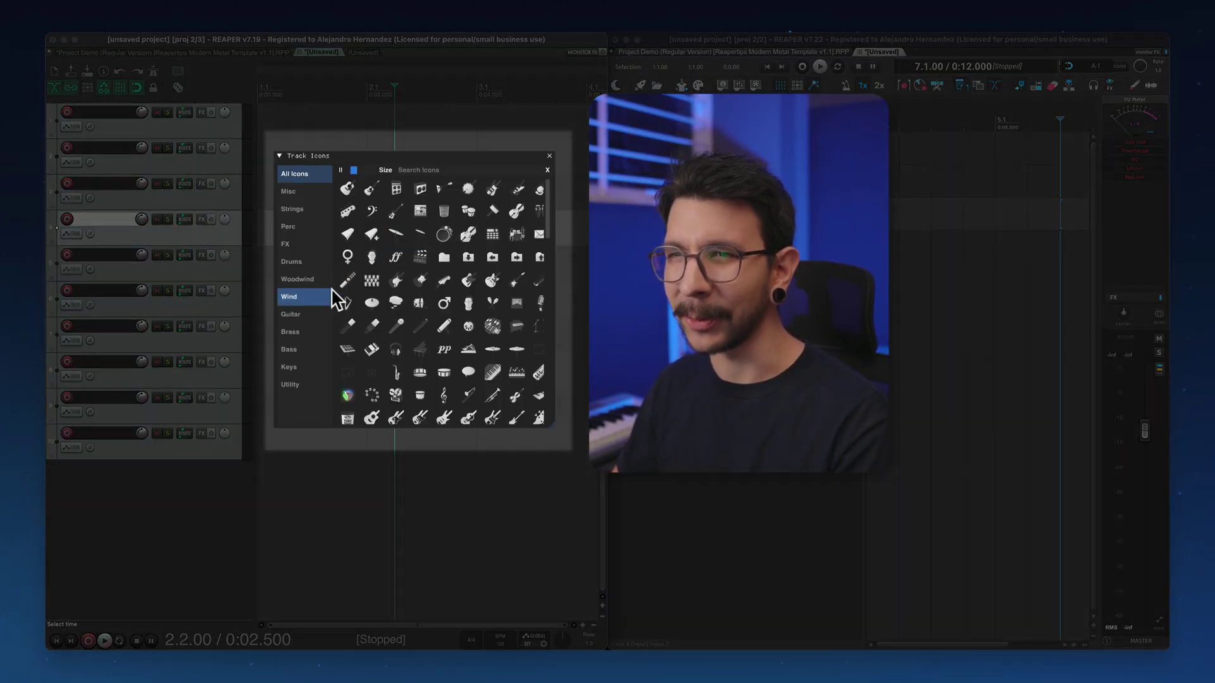
# Add four new tracks below the existing ones and deselect all tracks with the icon selector open.
pyautogui.doubleClick(220, 506)
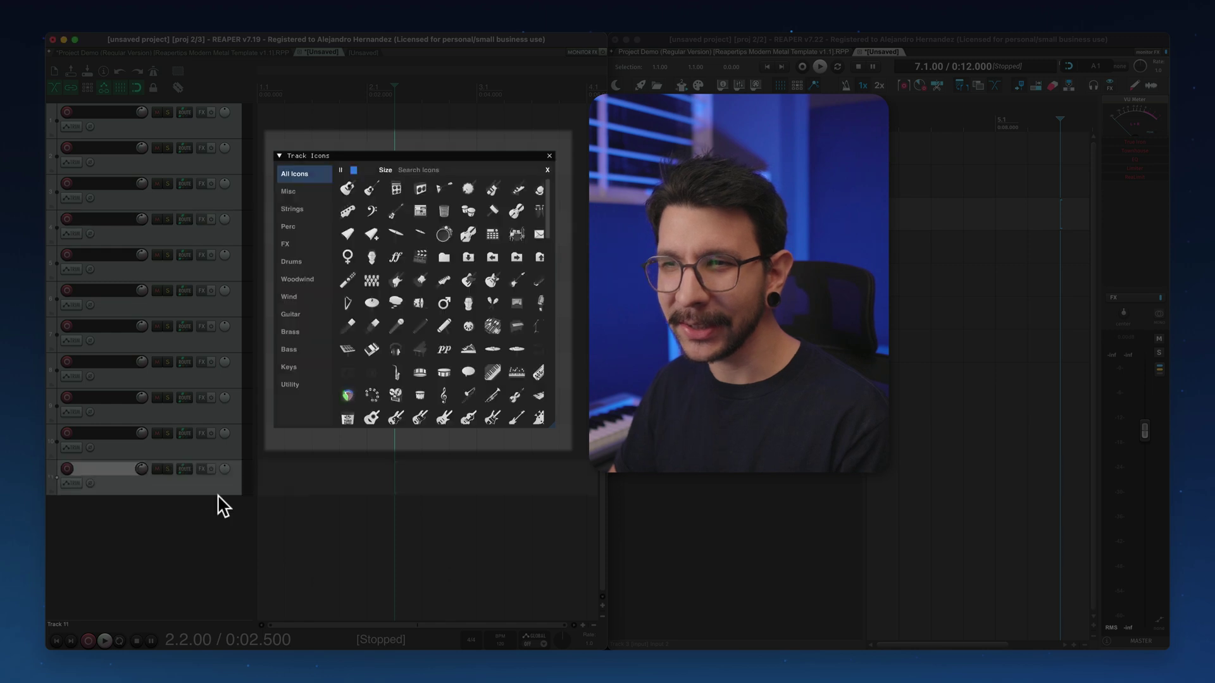
pyautogui.click(189, 537)
pyautogui.doubleClick(187, 545)
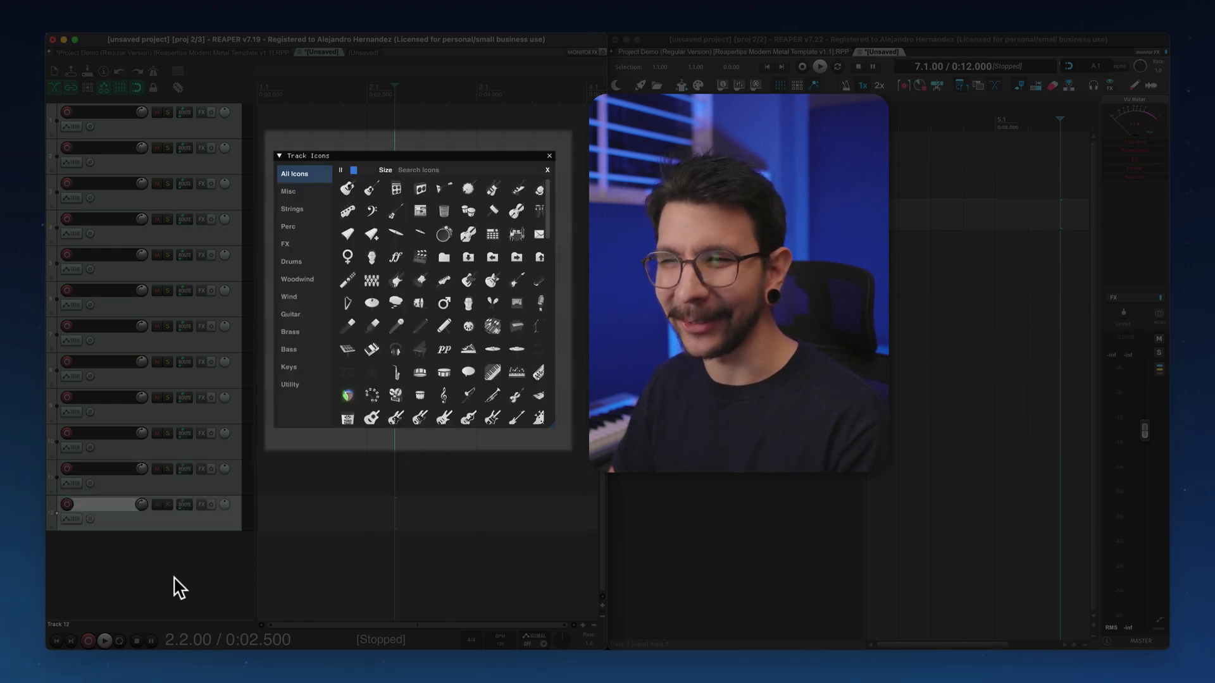
pyautogui.click(163, 320)
pyautogui.doubleClick(156, 344)
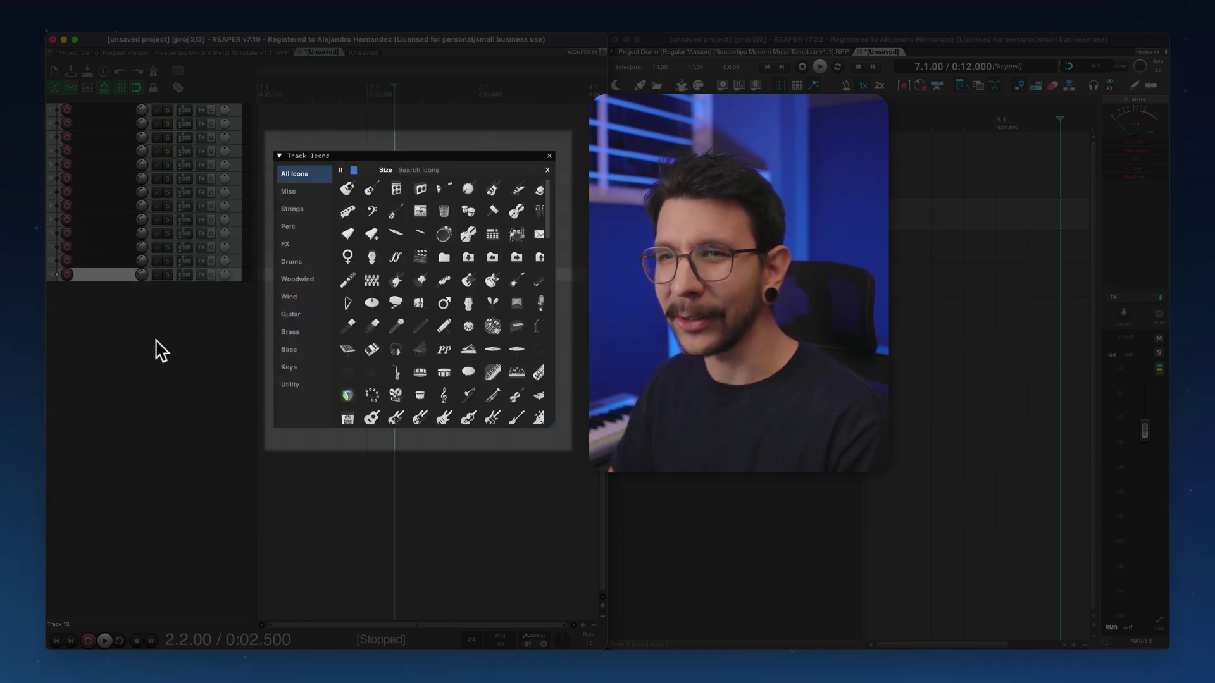
pyautogui.doubleClick(155, 347)
pyautogui.click(175, 352)
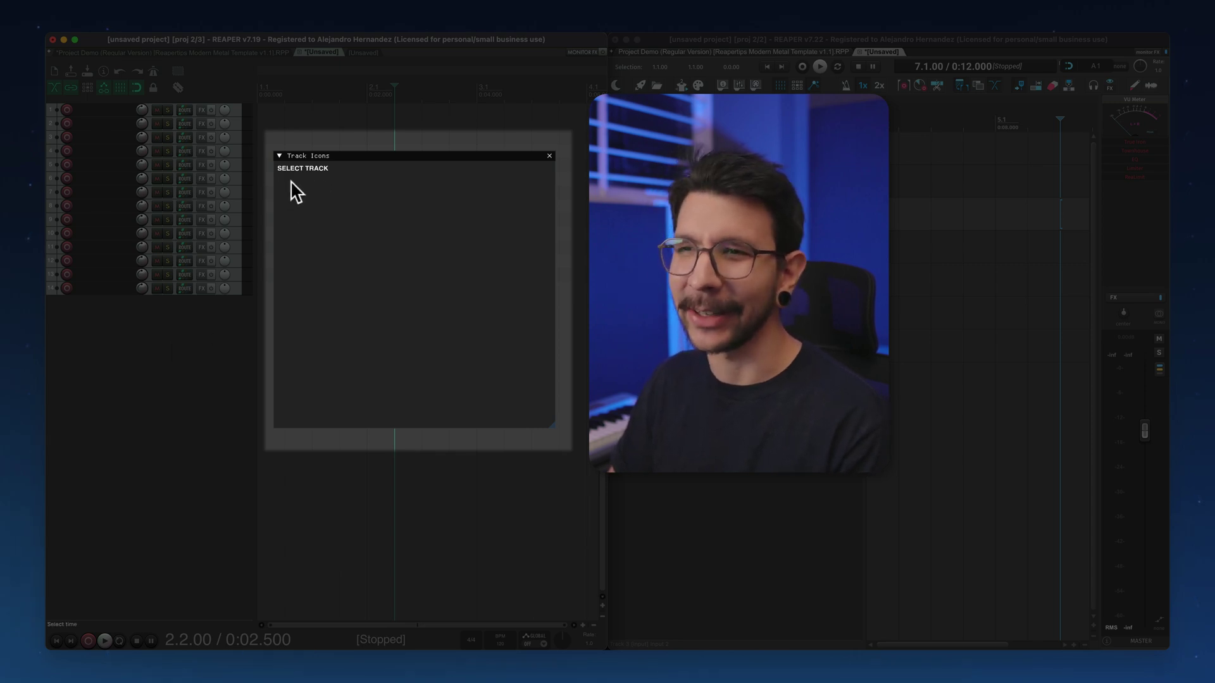
# Add more tracks below the existing ones in REAPER v7.19 until the project reaches track 23.
pyautogui.doubleClick(158, 460)
pyautogui.doubleClick(153, 449)
pyautogui.doubleClick(166, 457)
pyautogui.doubleClick(175, 462)
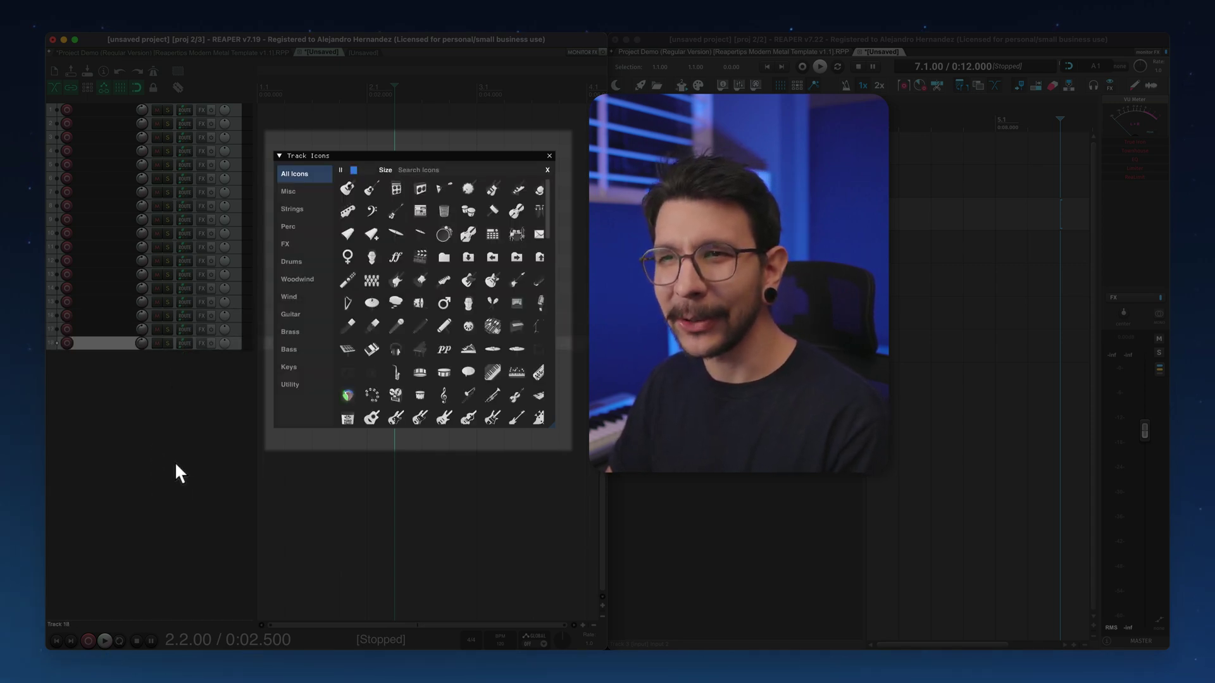
pyautogui.doubleClick(174, 465)
pyautogui.doubleClick(171, 473)
pyautogui.doubleClick(173, 482)
pyautogui.click(176, 490)
pyautogui.doubleClick(176, 489)
pyautogui.doubleClick(175, 488)
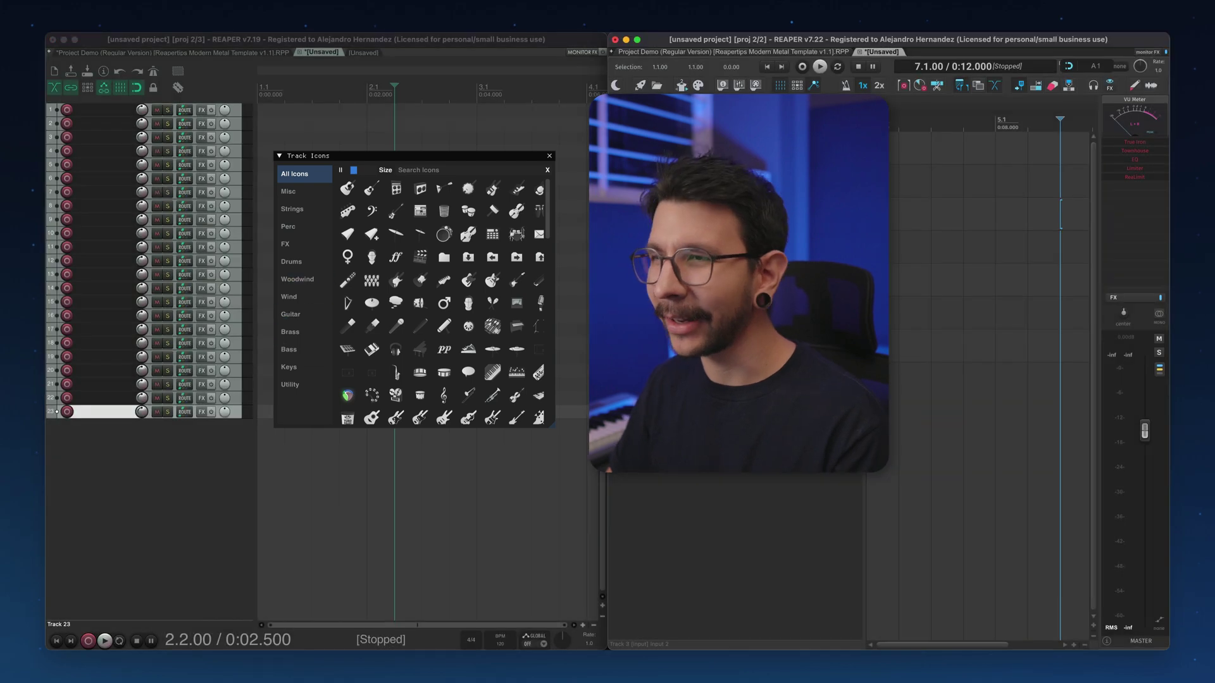
# Switch to the REAPER v7.22 window and add four new tracks below its existing ones.
pyautogui.doubleClick(730, 465)
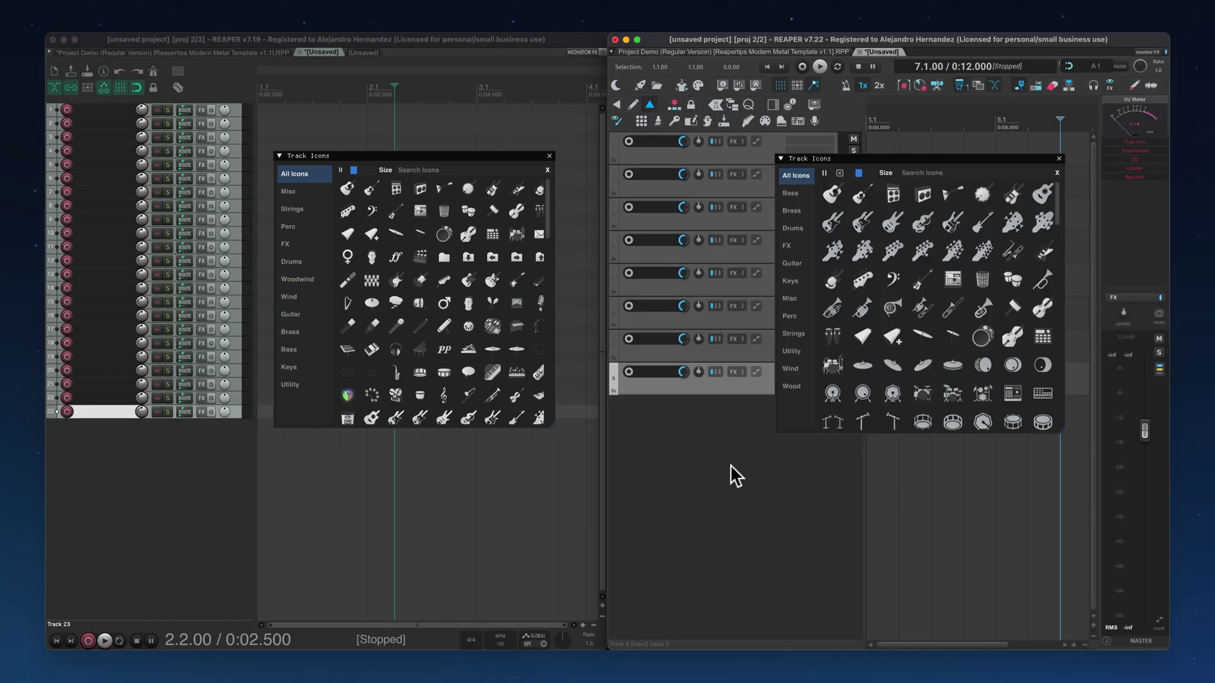
pyautogui.doubleClick(730, 466)
pyautogui.doubleClick(731, 465)
pyautogui.doubleClick(736, 467)
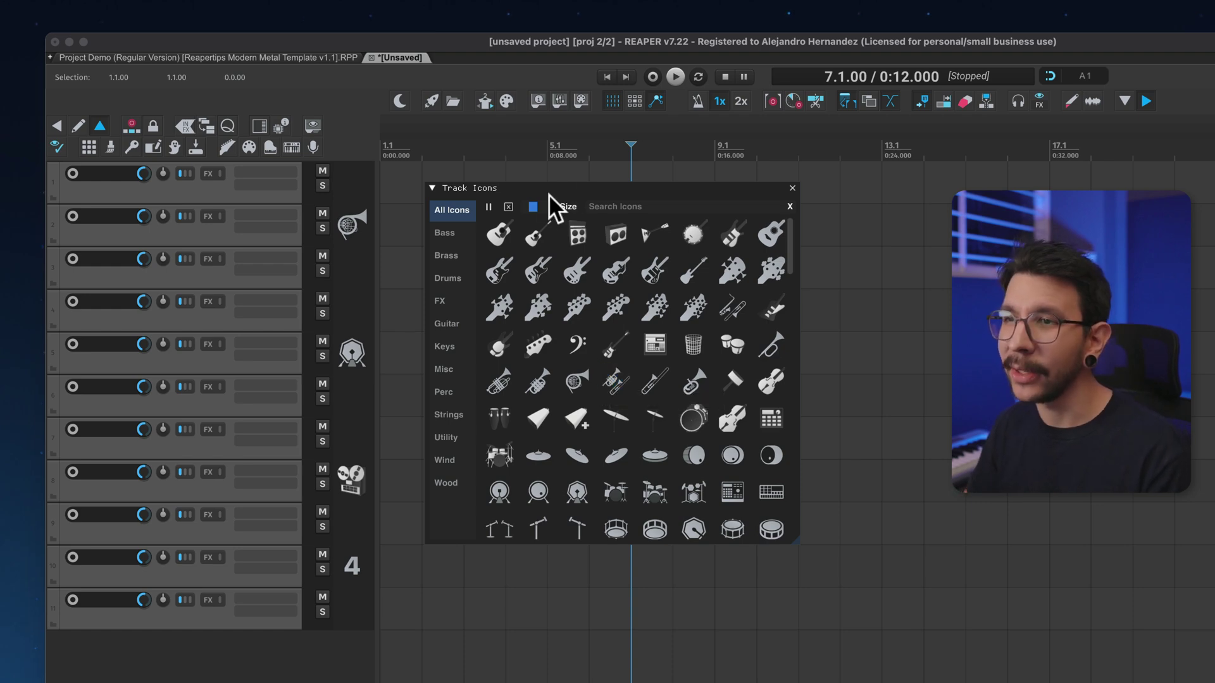
# Reduce the icon size in the track icon selector, then close and reopen the selector.
pyautogui.moveTo(537, 204); pyautogui.dragTo(496, 208)
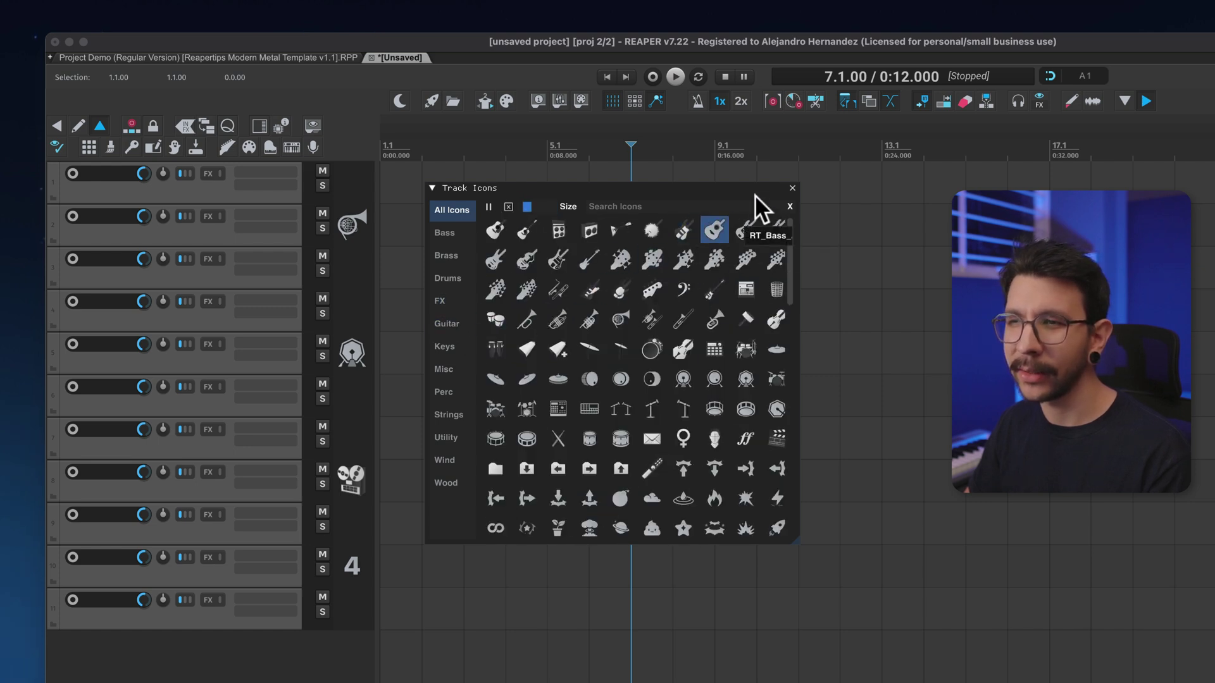
pyautogui.click(792, 189)
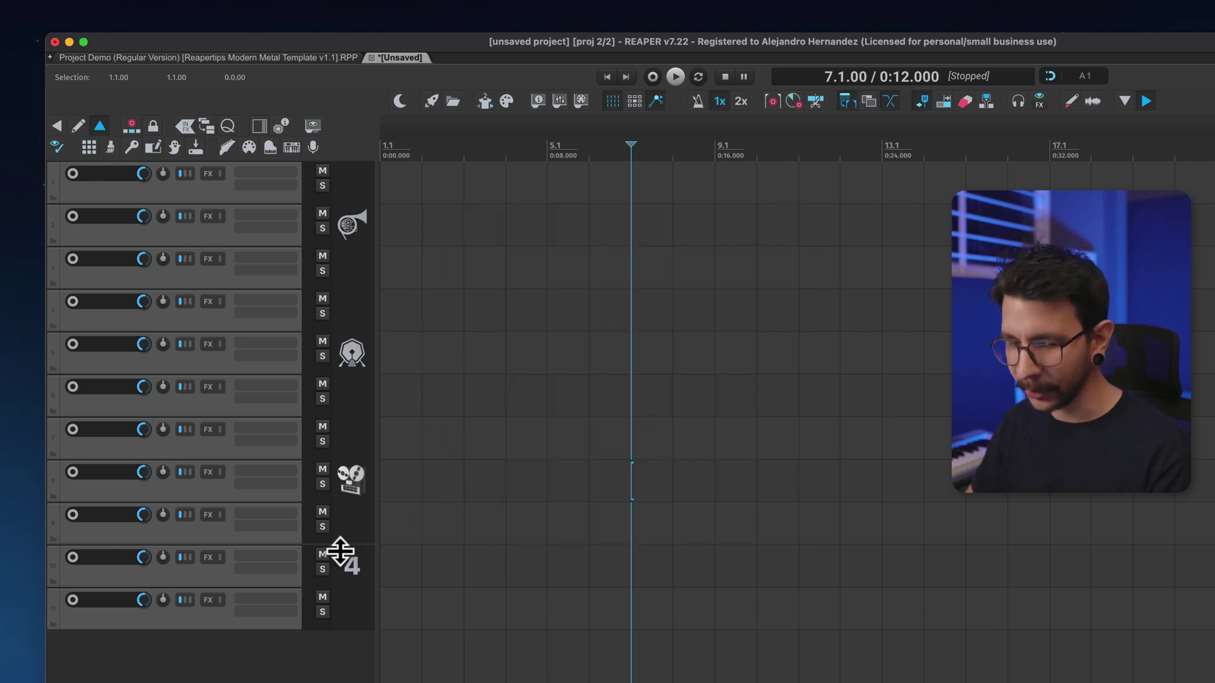
pyautogui.press('i')
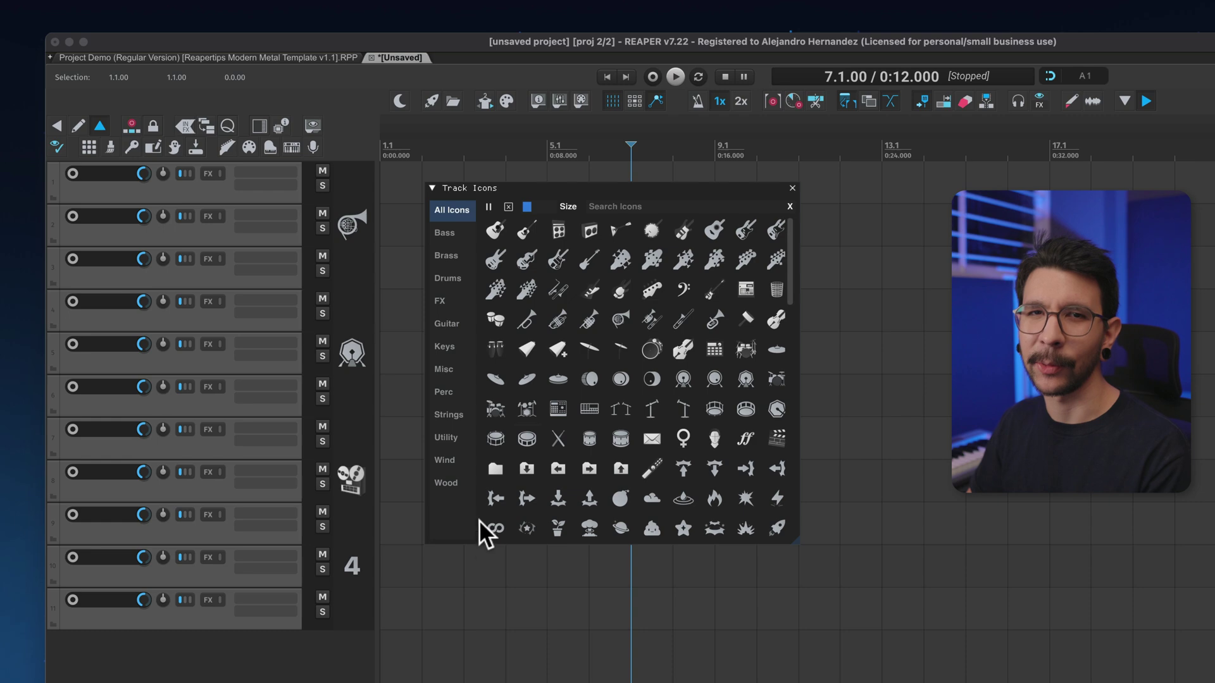
pyautogui.moveTo(529, 205)
pyautogui.mouseDown()
pyautogui.moveTo(548, 203)
pyautogui.moveTo(515, 212)
pyautogui.mouseUp()
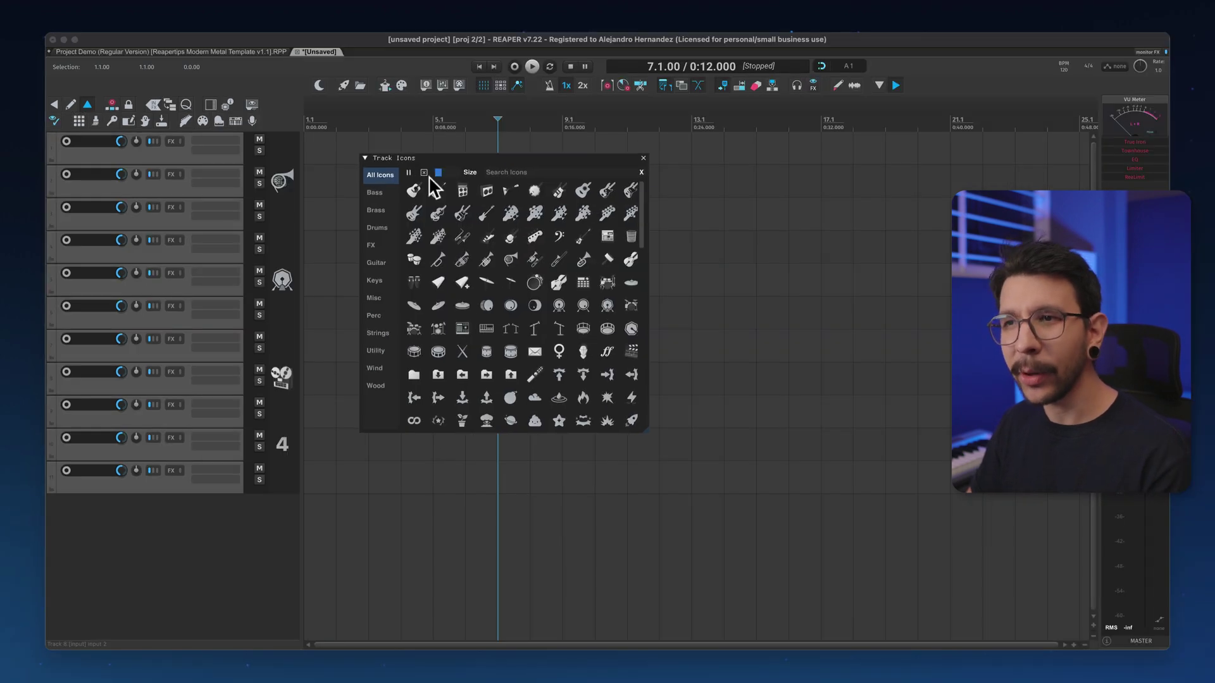
# Compare the icons assigned to tracks 2 and 5 by alternately selecting the two tracks with the icon selector open.
pyautogui.click(291, 180)
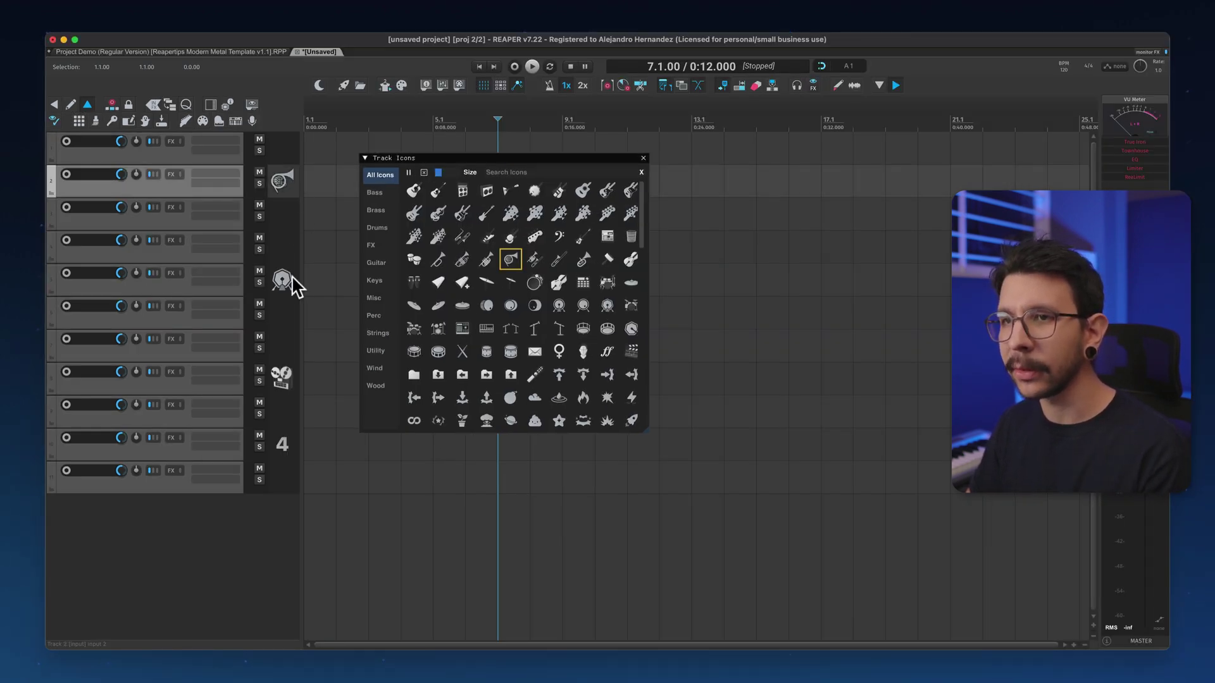
pyautogui.click(290, 279)
pyautogui.click(290, 191)
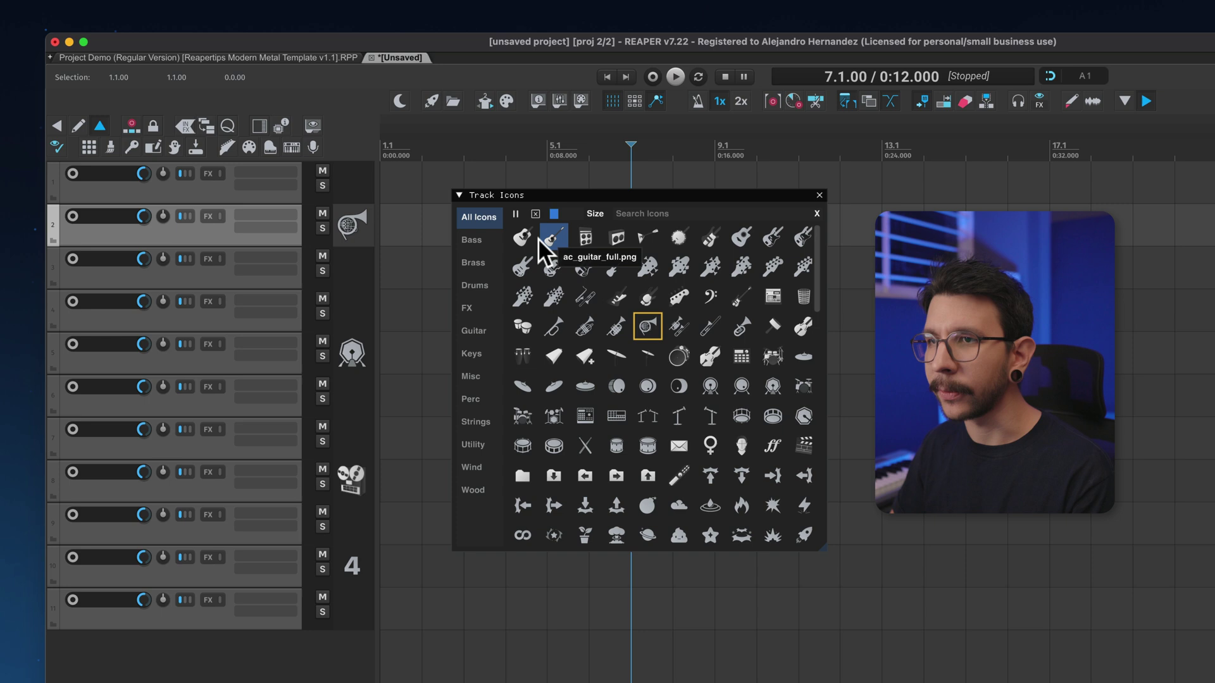
pyautogui.click(352, 352)
pyautogui.click(355, 222)
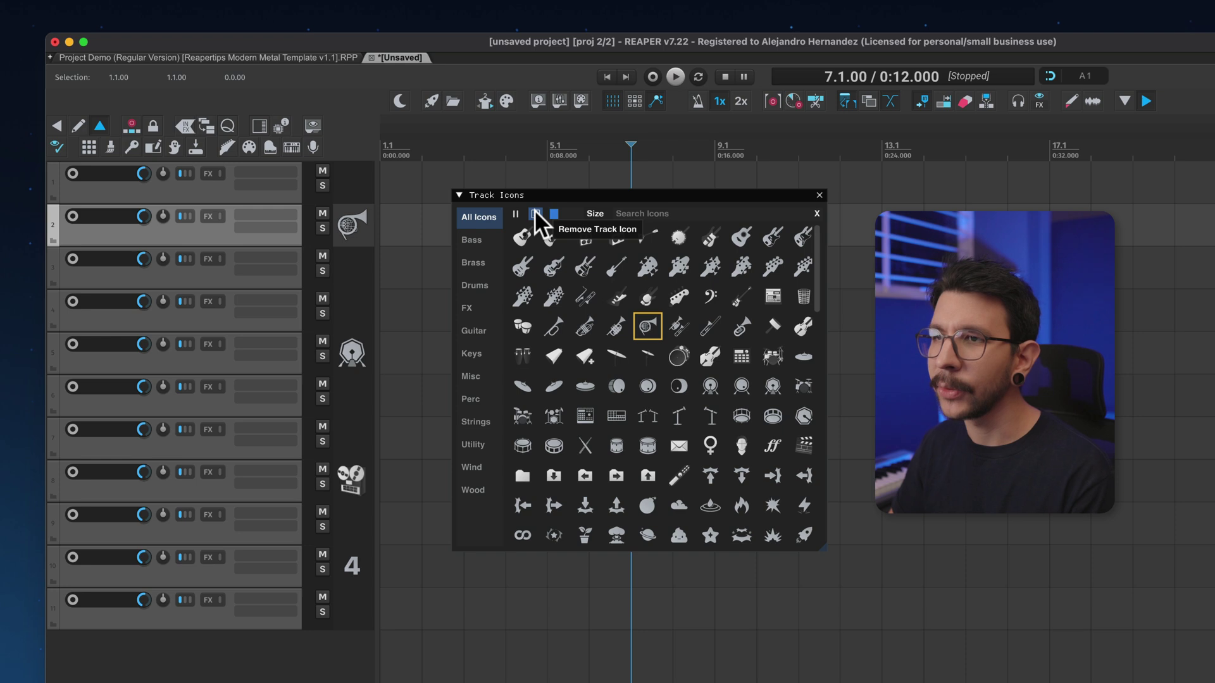
# Select tracks 2, 5, 8 and 10 together and remove their track icons, then select track 1.
pyautogui.click(352, 358)
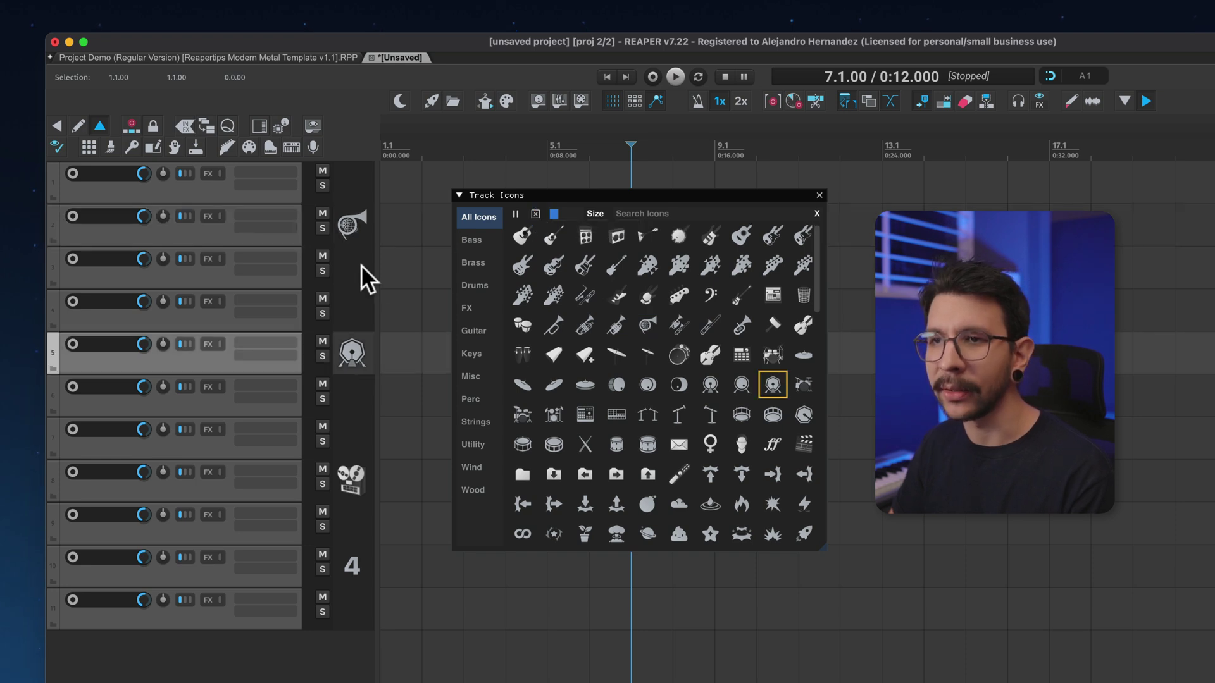
pyautogui.click(359, 229)
pyautogui.keyDown('super'); pyautogui.click(350, 483); pyautogui.keyUp('super')
pyautogui.keyDown('super'); pyautogui.click(355, 553); pyautogui.keyUp('super')
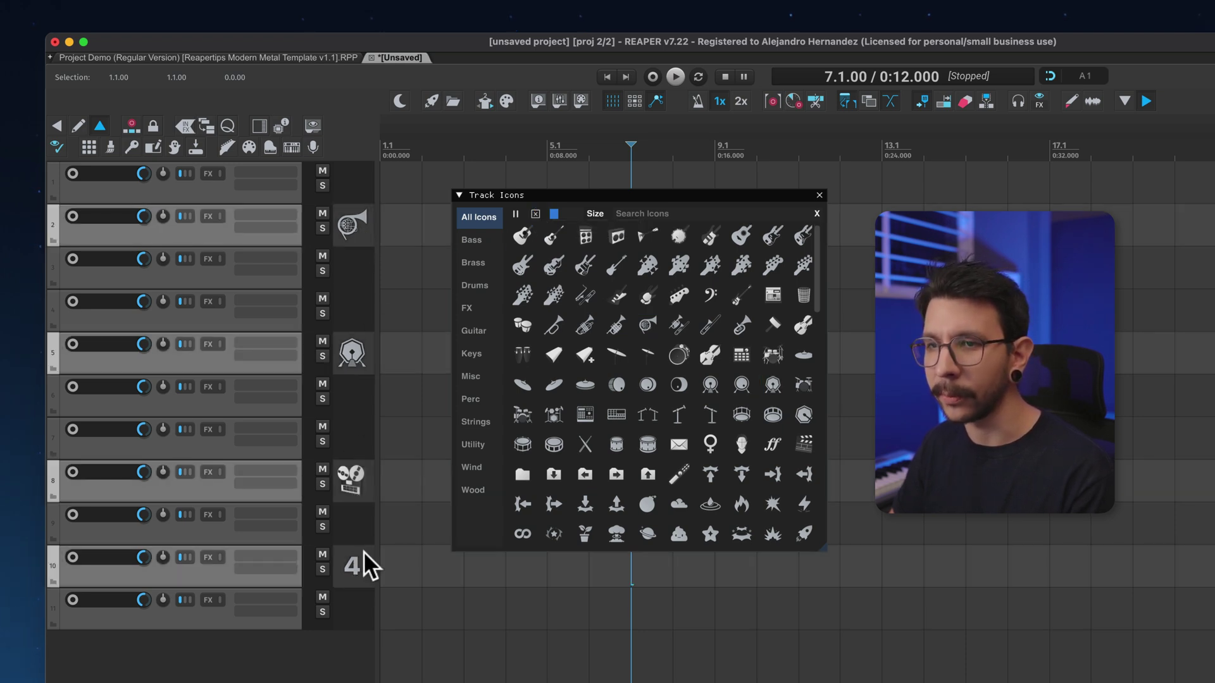
pyautogui.click(537, 214)
pyautogui.click(263, 184)
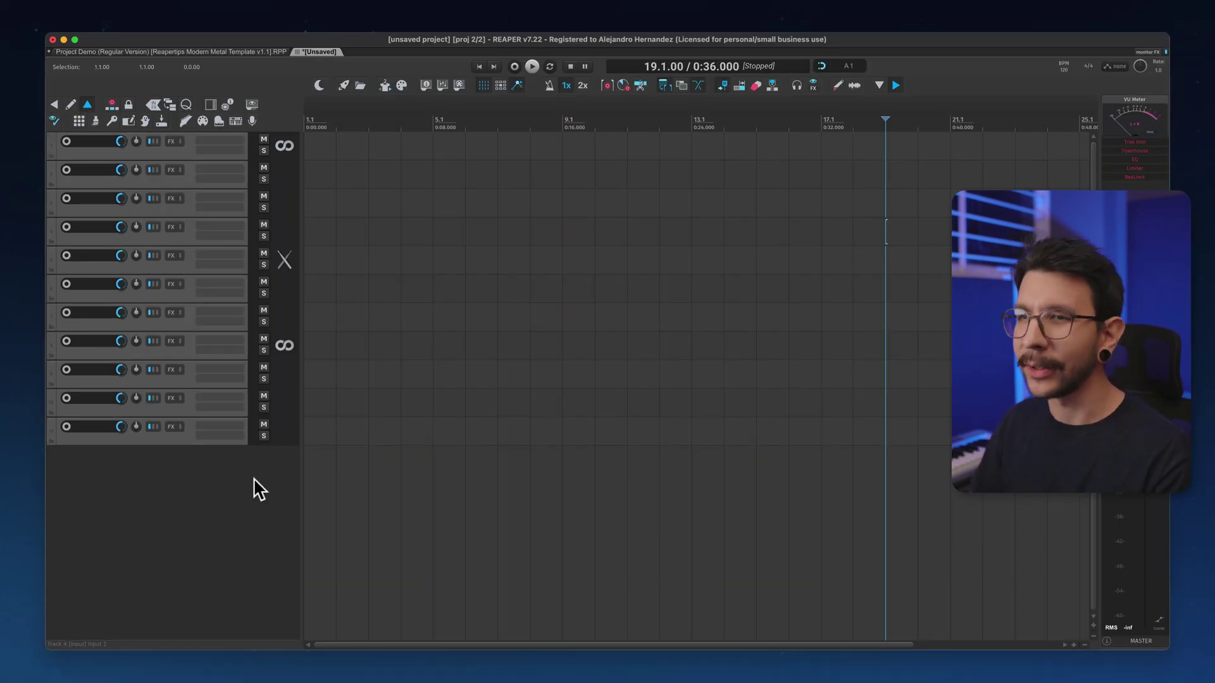
# Select track 4 and assign it a kick drum icon, then replace it with an upright drum icon.
pyautogui.click(286, 235)
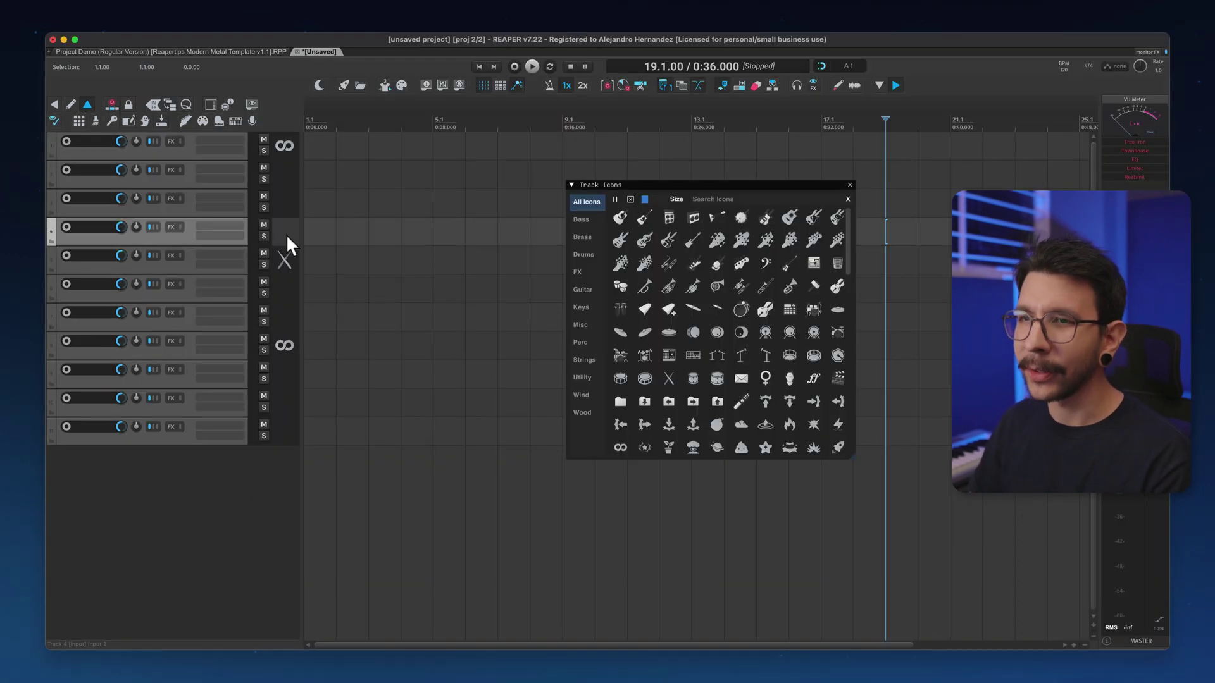
pyautogui.click(717, 355)
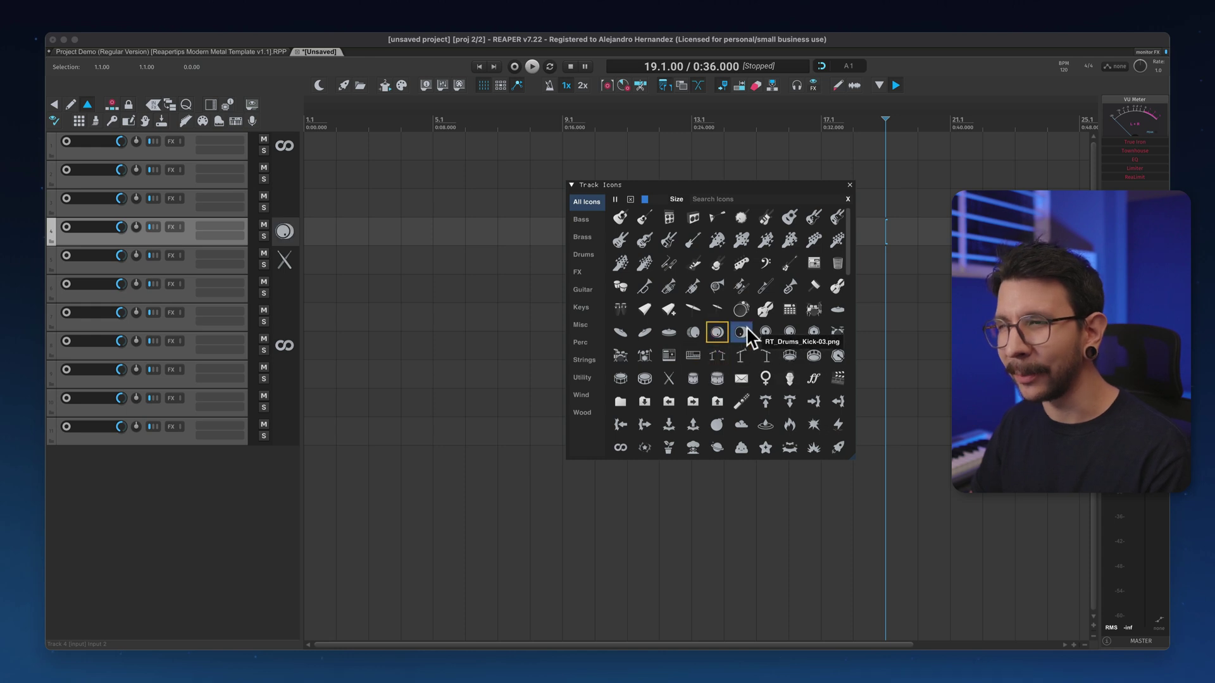
pyautogui.click(716, 382)
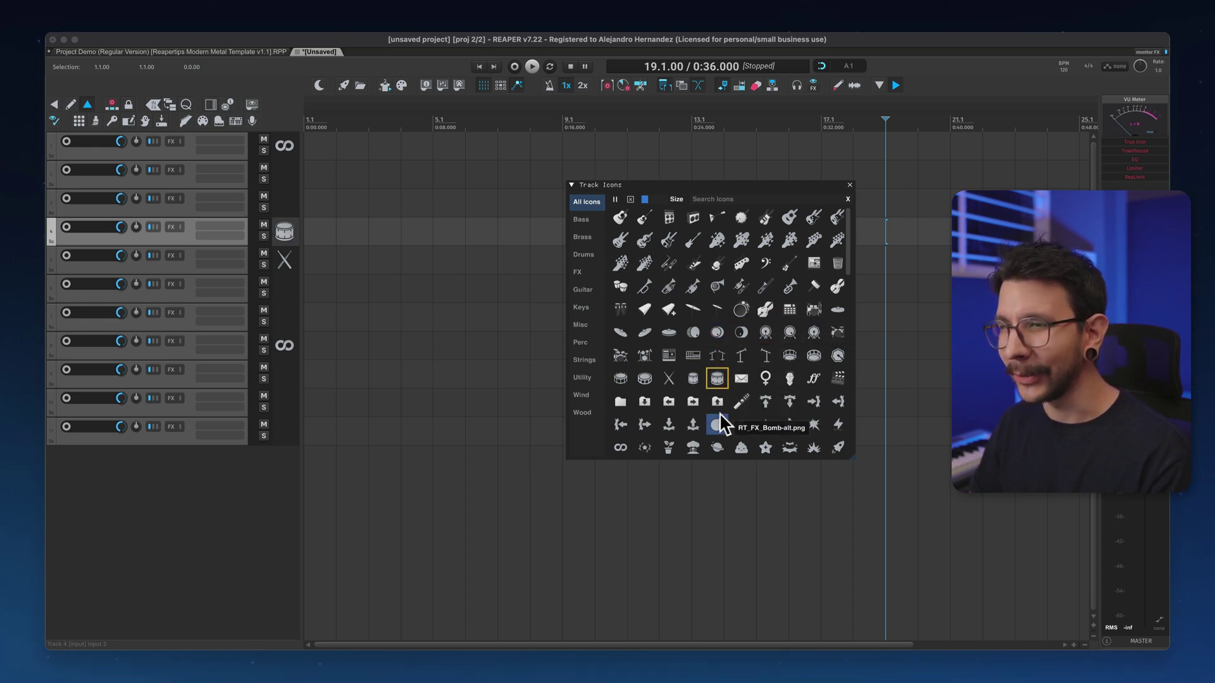
# Step through neighbouring icons in the selector grid to try them on track 4, moving from the drum icons to a folder icon.
pyautogui.press('Up')
pyautogui.press('Up')
pyautogui.press('Right')
pyautogui.press('Right')
pyautogui.press('Up')
pyautogui.press('Left')
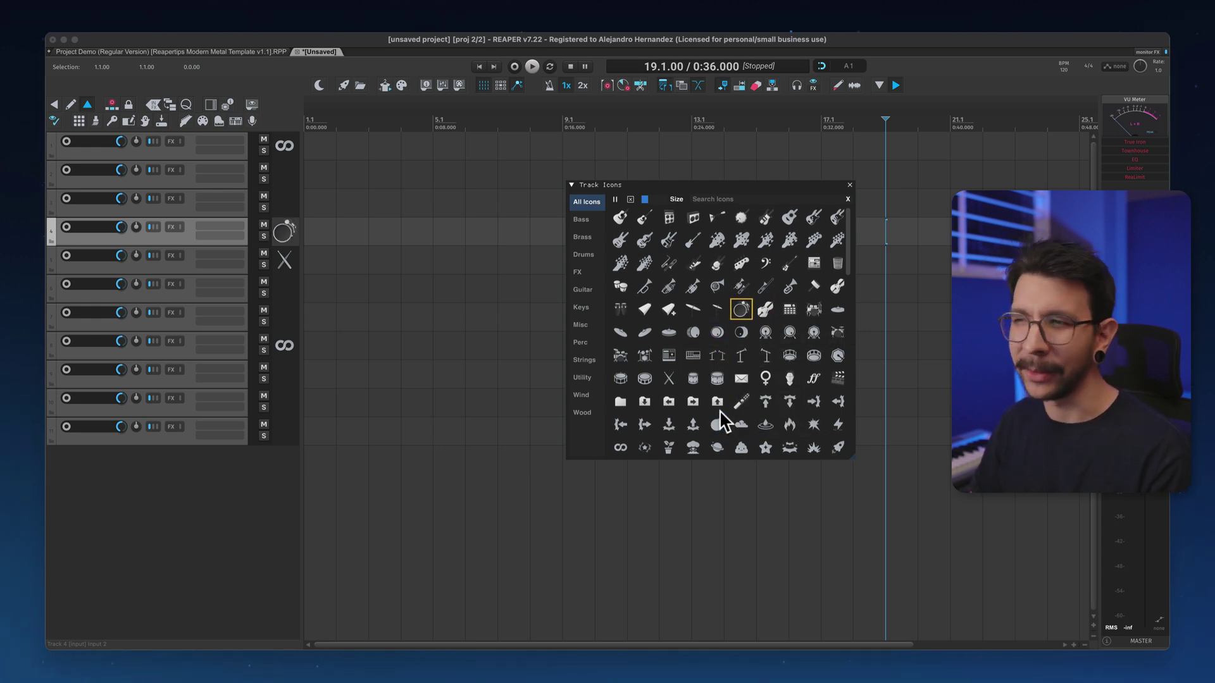
pyautogui.press('Down')
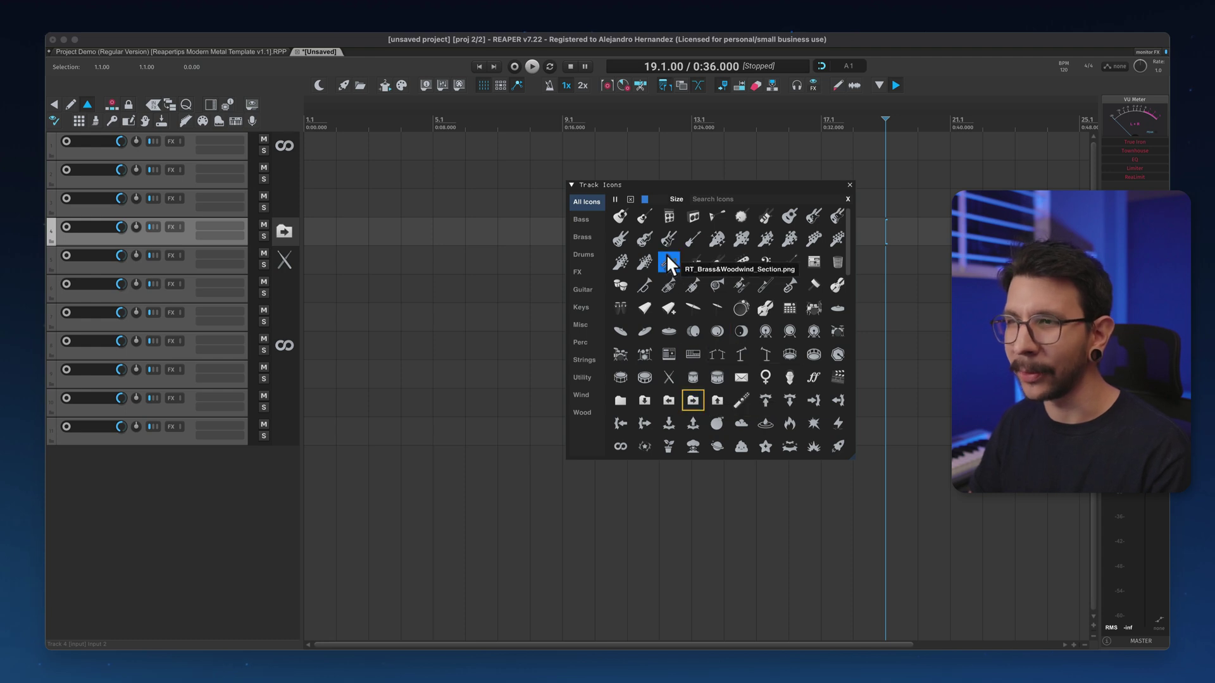
# Try several brass and bass icons on track 4, finishing with the bass clef icon.
pyautogui.click(667, 255)
pyautogui.click(725, 287)
pyautogui.click(768, 263)
pyautogui.click(788, 242)
pyautogui.click(768, 261)
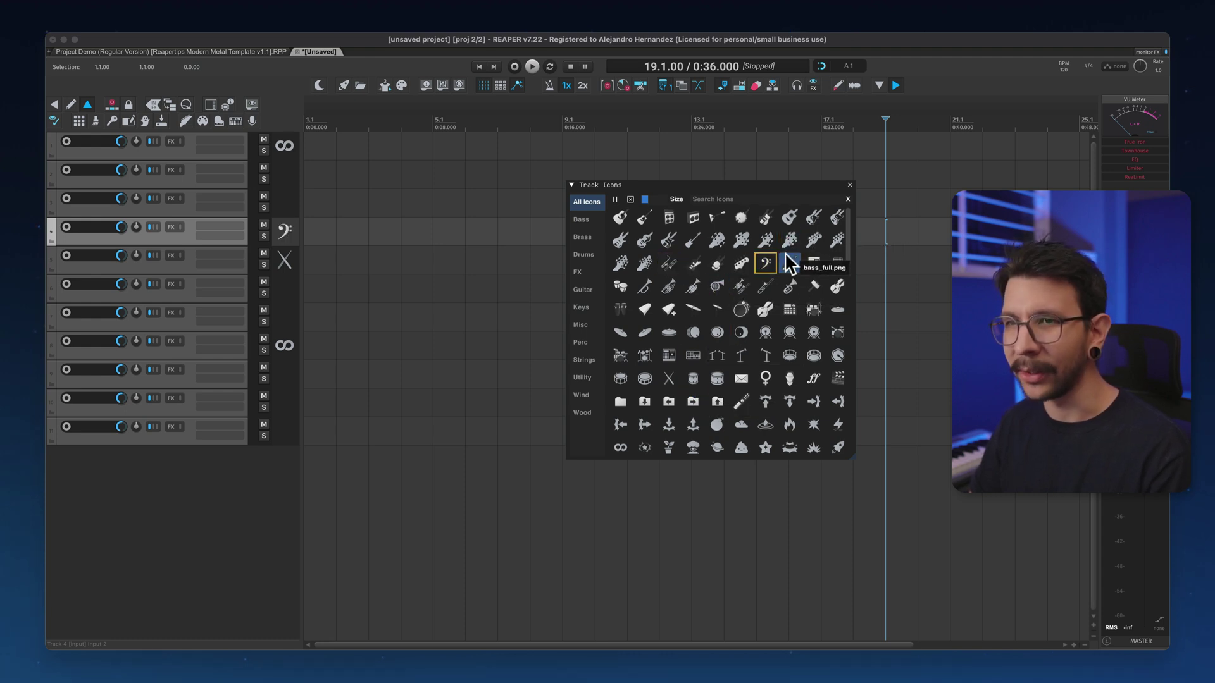
# Step through the icons surrounding the bass clef on track 4, including a kick drum, then pick bass_clef.png again.
pyautogui.press('Left')
pyautogui.press('Down')
pyautogui.press('Down')
pyautogui.press('Down')
pyautogui.press('Down')
pyautogui.press('Down')
pyautogui.press('Up')
pyautogui.press('Up')
pyautogui.press('Up')
pyautogui.press('Right')
pyautogui.press('Right')
pyautogui.press('Left')
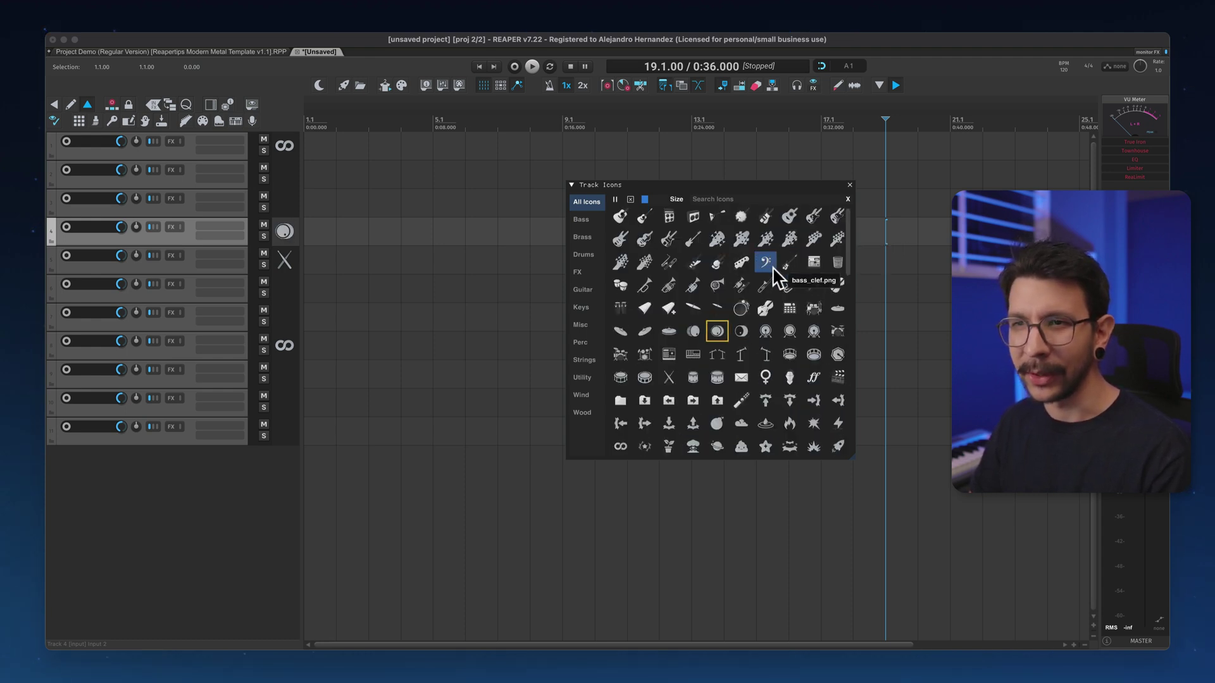
pyautogui.press('Down')
pyautogui.press('Left')
pyautogui.click(772, 267)
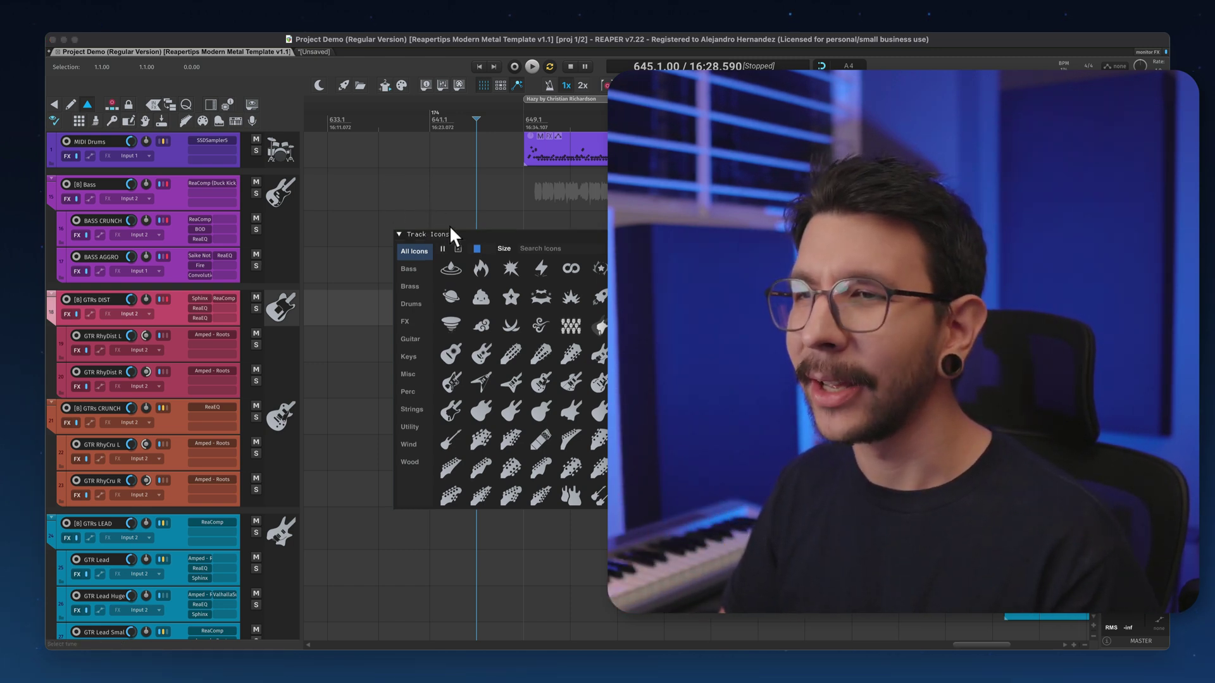
# Reposition the track icon selector window over the Project Demo arrangement.
pyautogui.moveTo(442, 231); pyautogui.dragTo(460, 205)
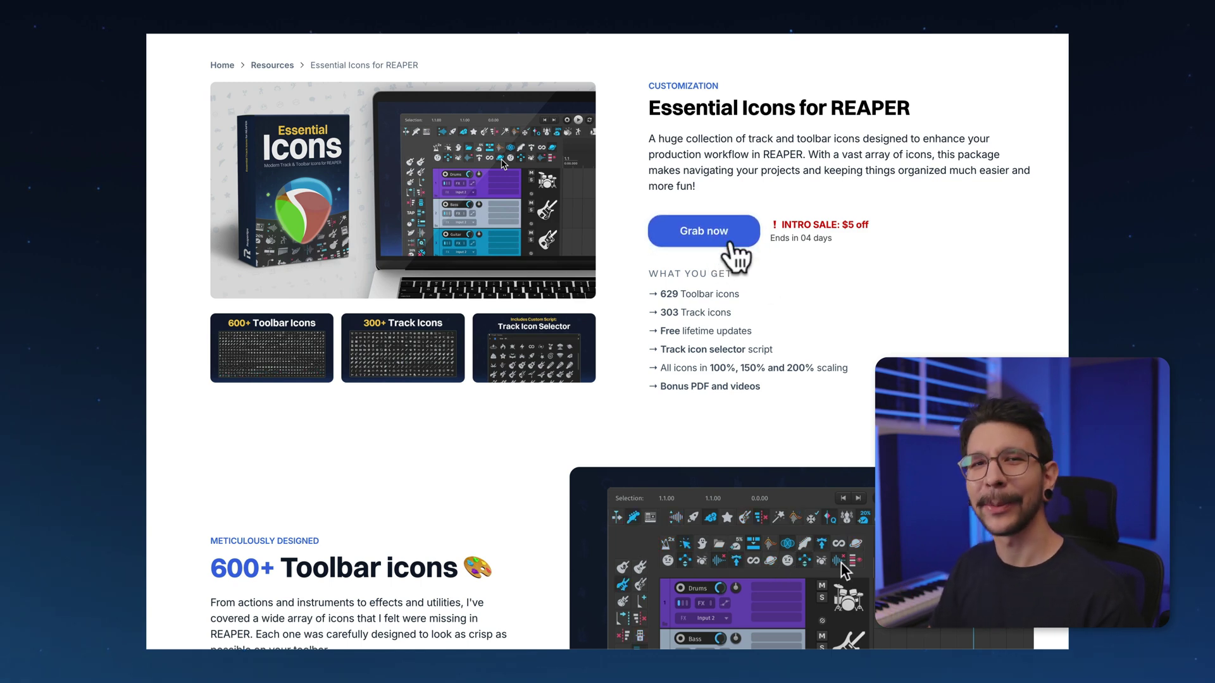
# Look through the Essential Icons for REAPER product page down to its 300+ Track icons section.
pyautogui.scroll(-9, 753, 266)
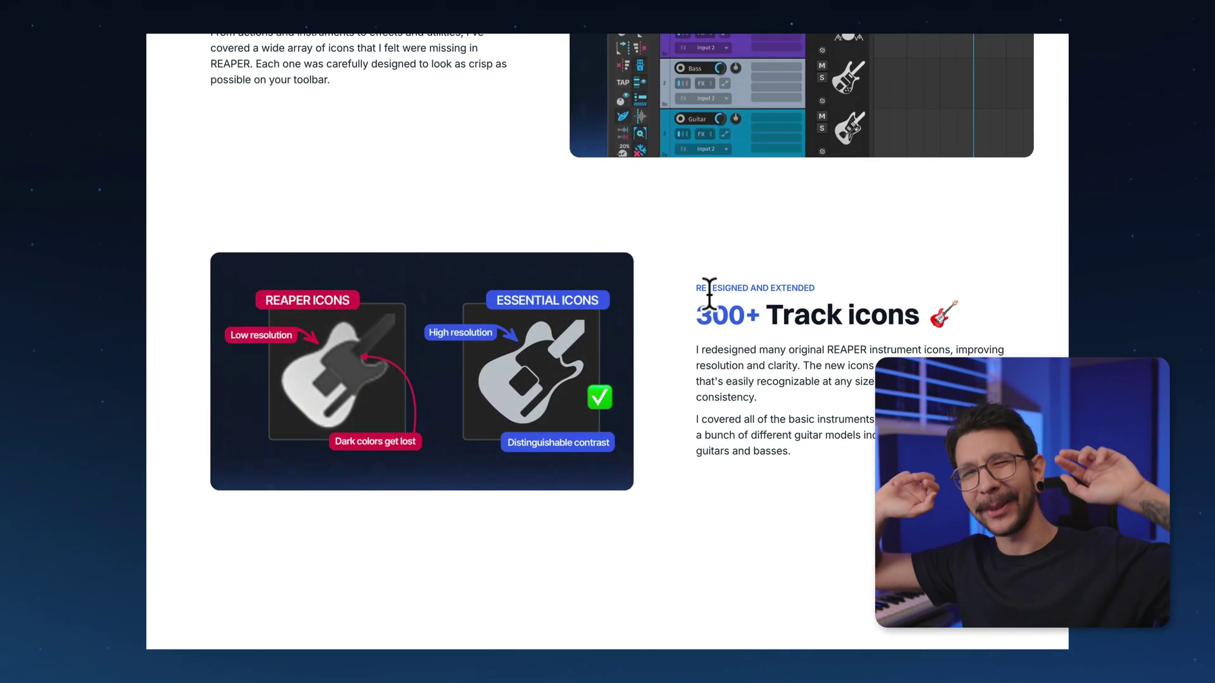